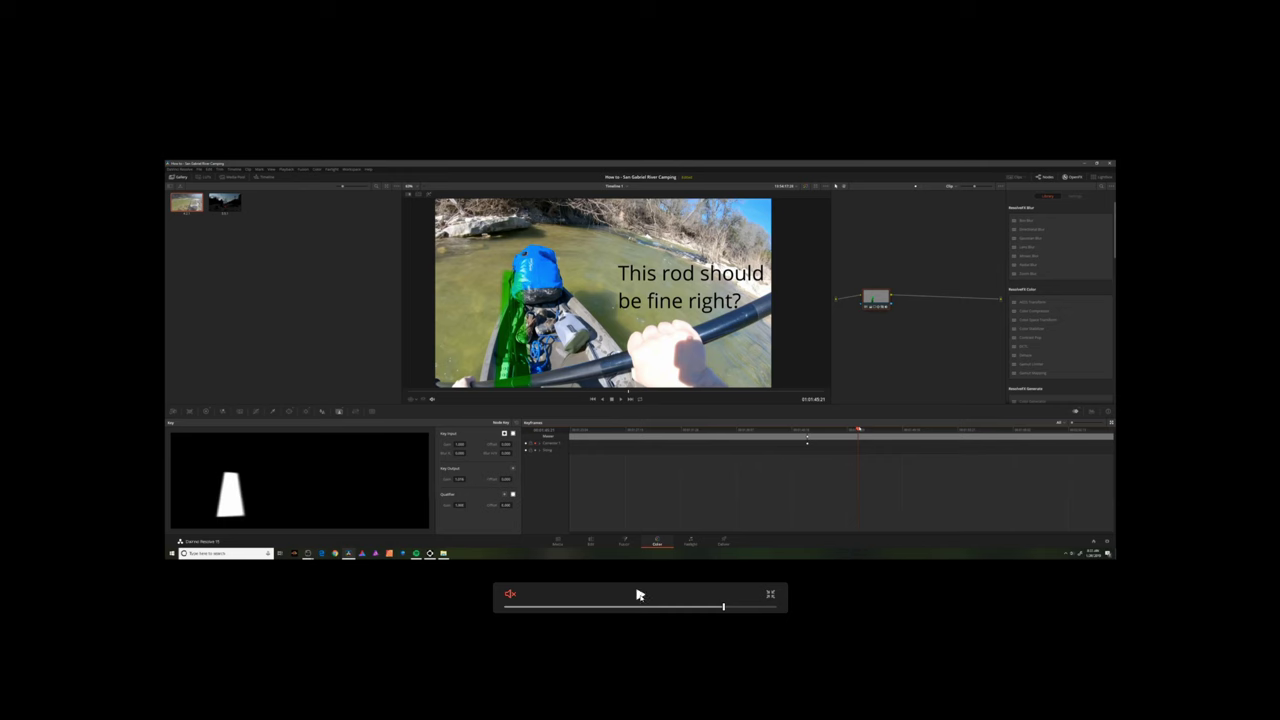
left_click(640, 594)
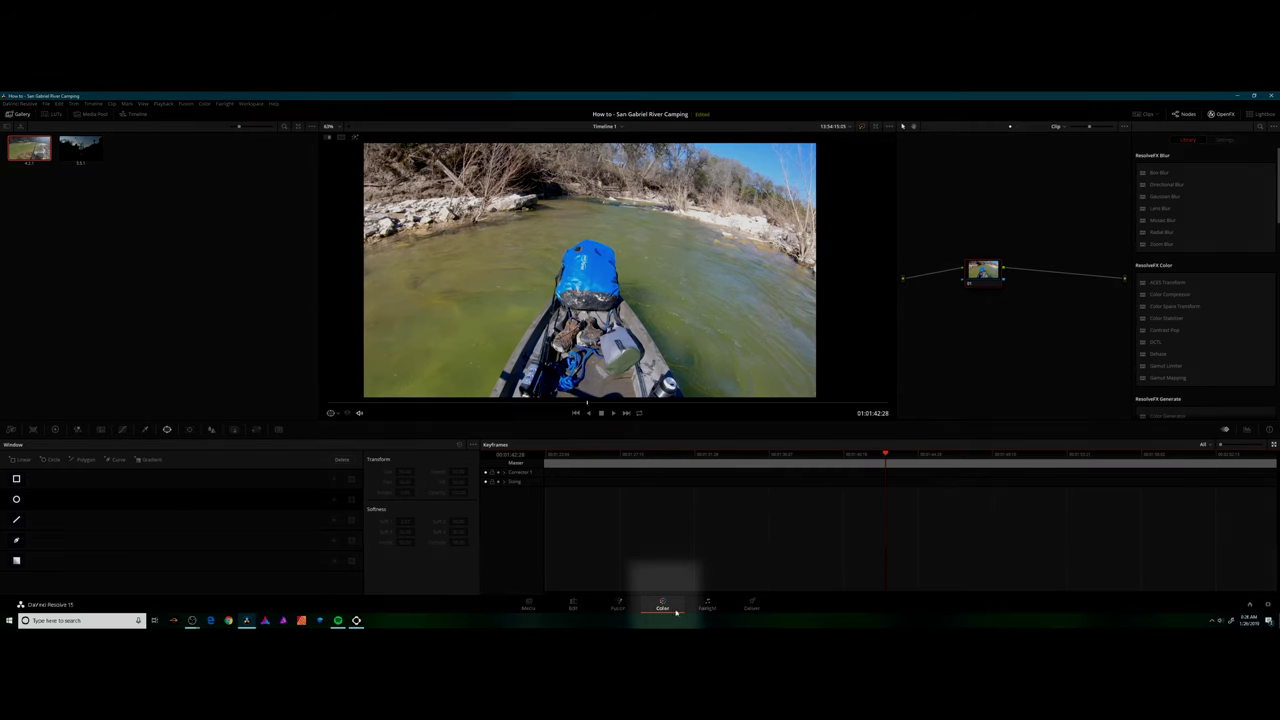
Add a linear window to the node at 01:01:42:17 and reshape its corners into a narrow quadrilateral around the fishing rod left of the blue bag
left_click_drag(981, 275, 955, 280)
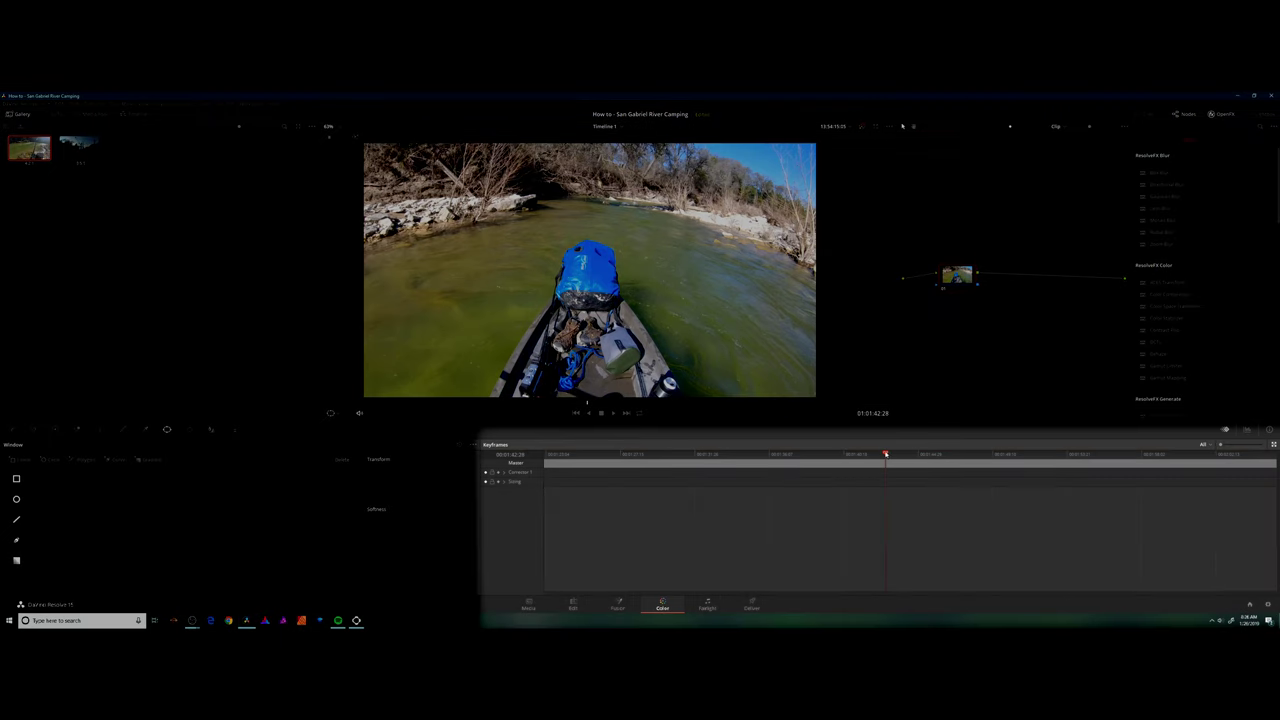
mouse_move(886, 455)
left_mouse_down()
mouse_move(859, 454)
mouse_move(881, 456)
left_mouse_up()
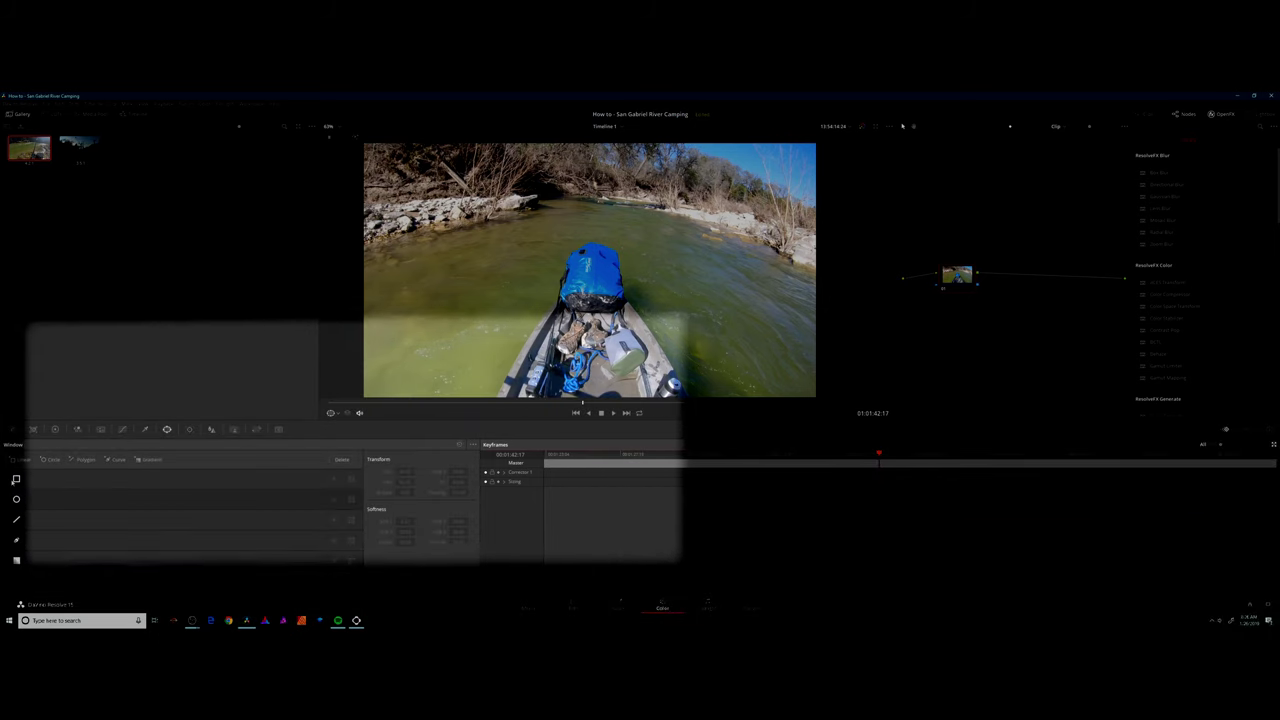
left_click(14, 481)
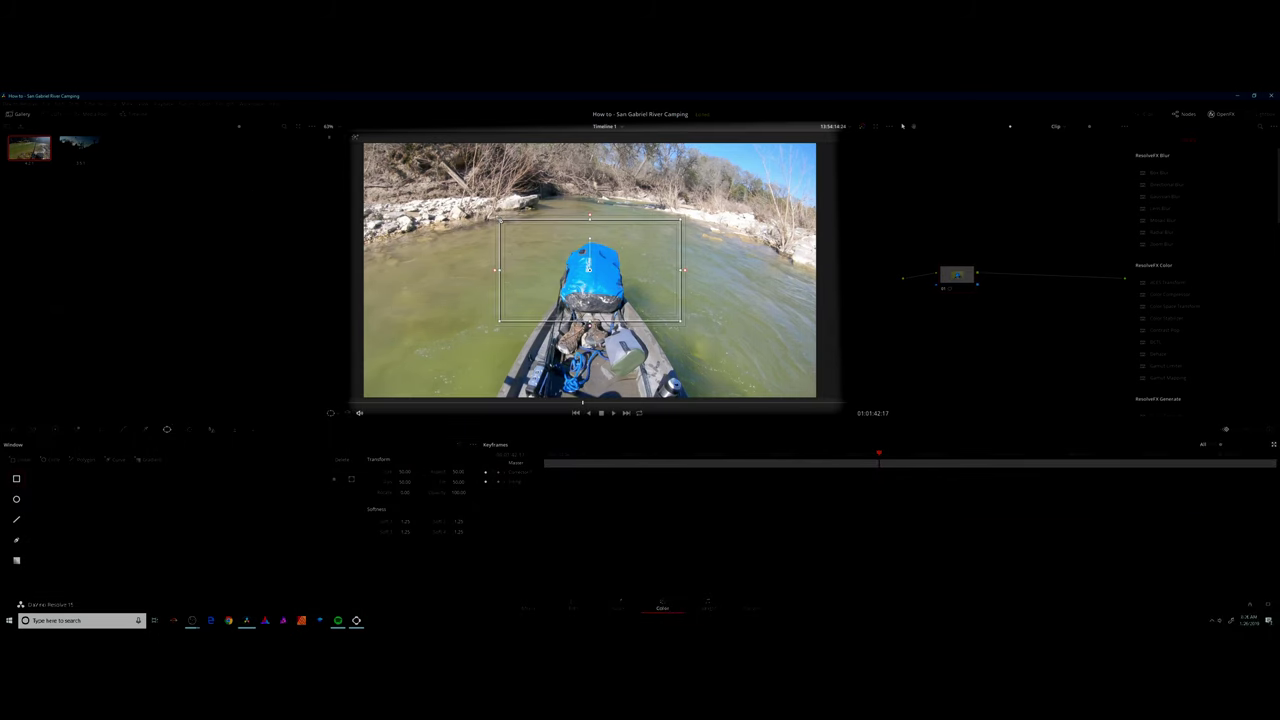
left_click_drag(500, 220, 558, 259)
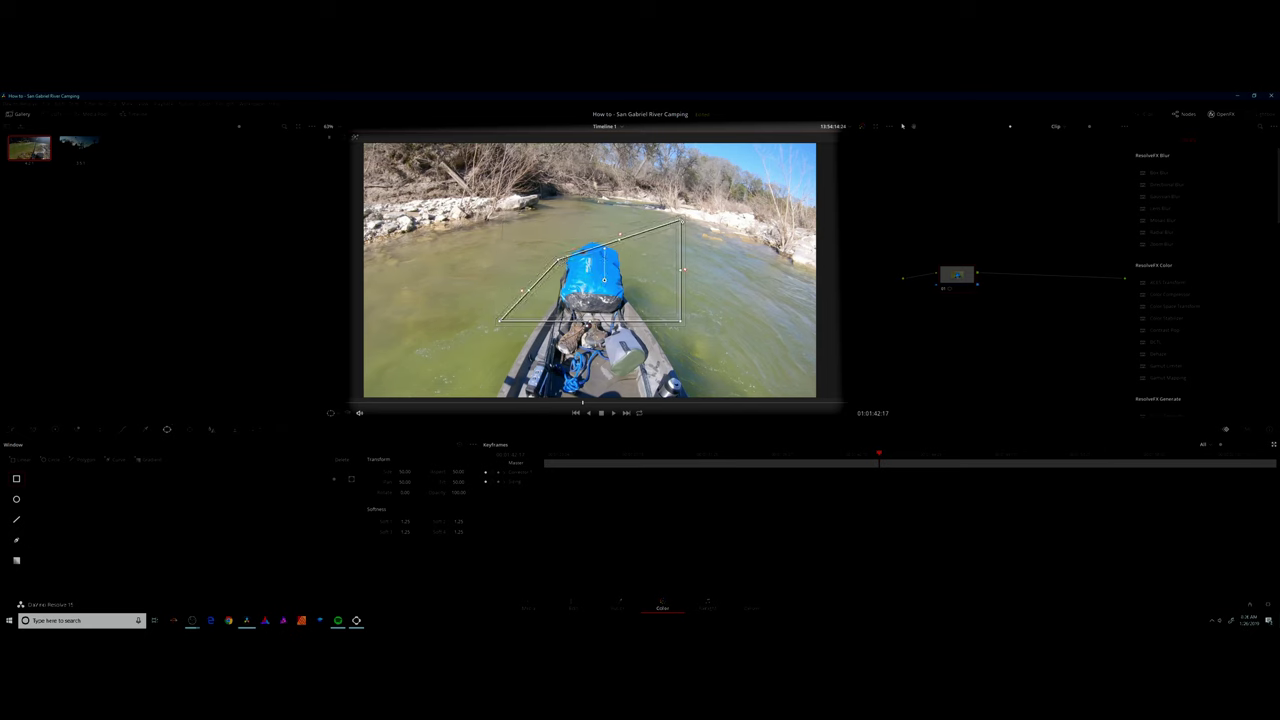
left_click_drag(682, 221, 578, 271)
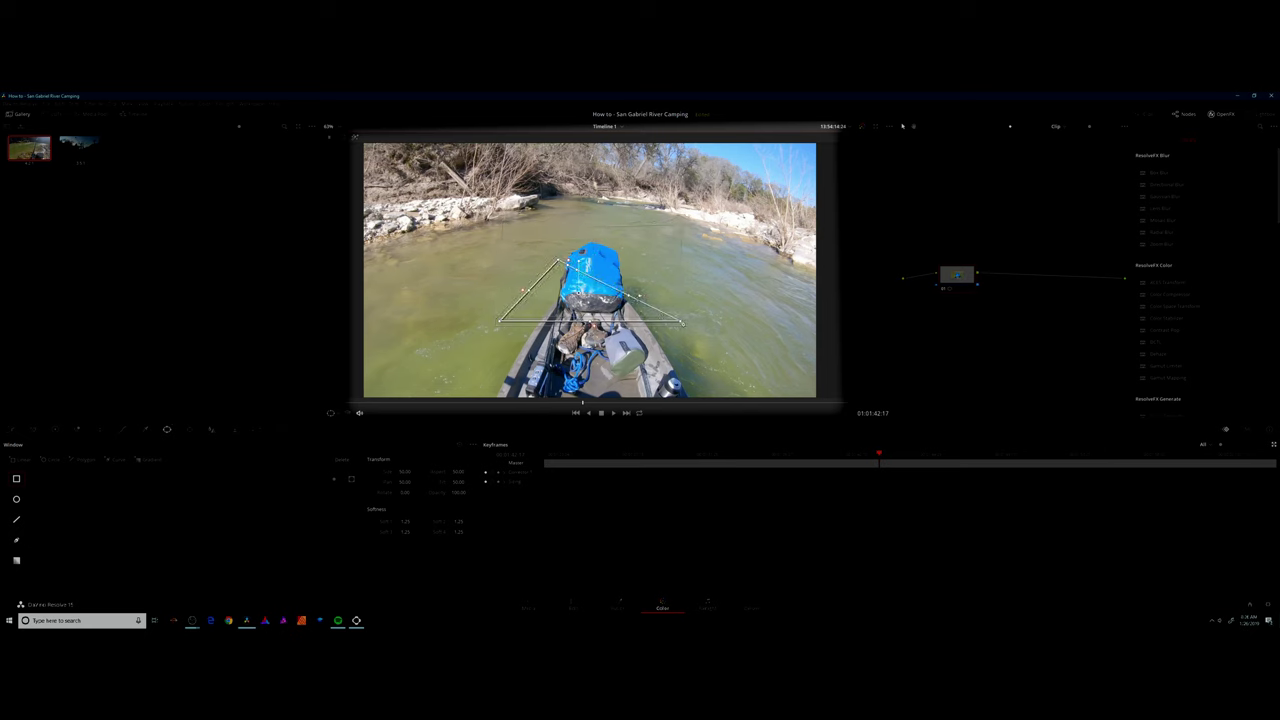
left_click_drag(682, 323, 561, 397)
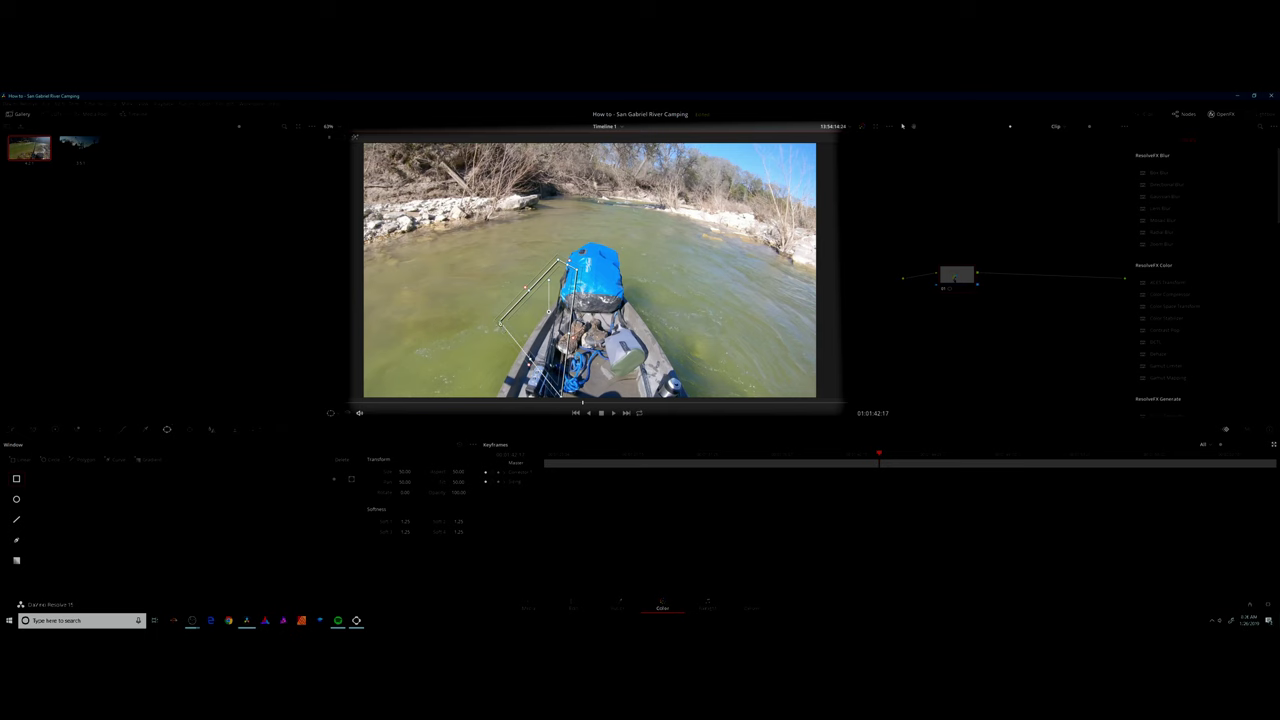
left_click_drag(500, 324, 526, 412)
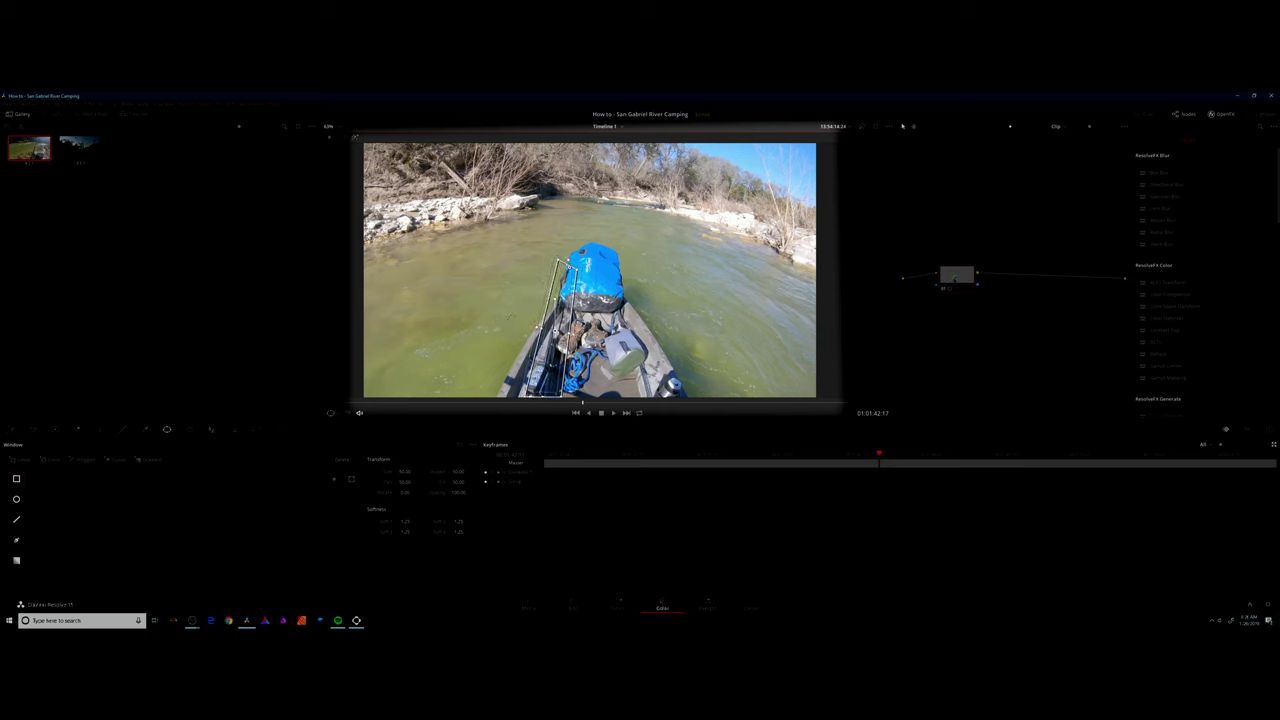
left_click_drag(568, 265, 566, 265)
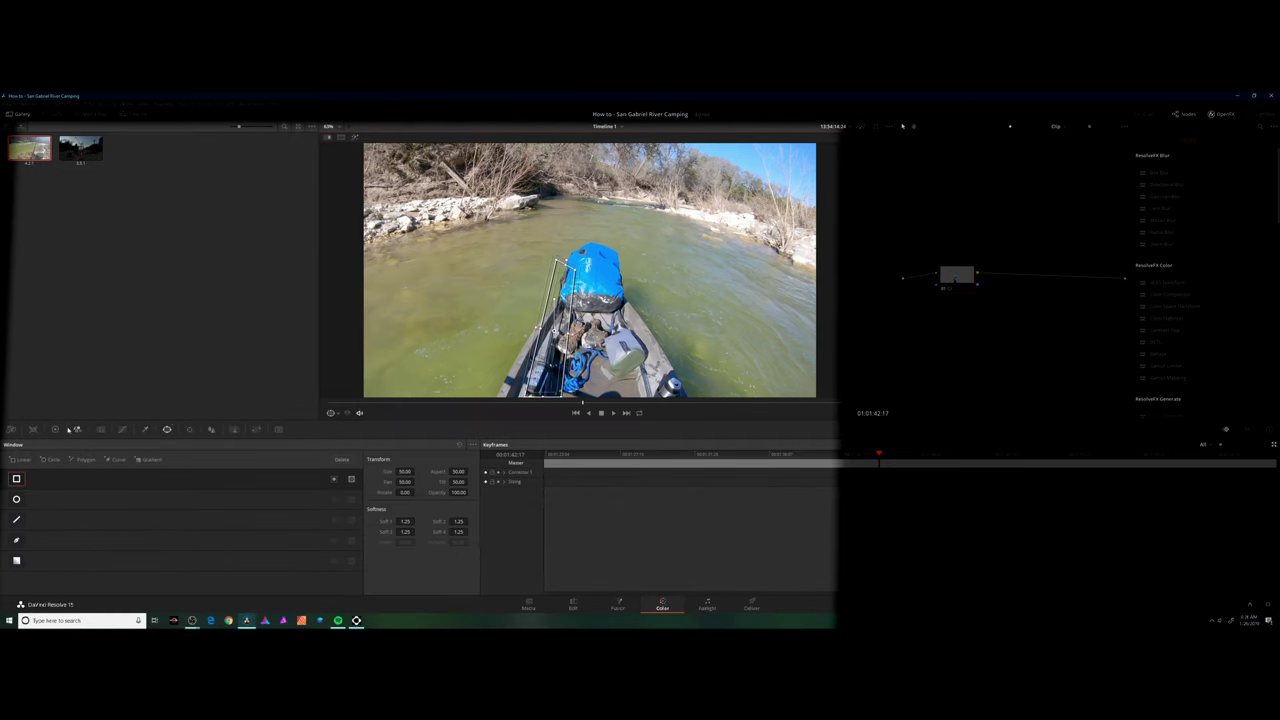
Tint the area inside the window green with the Offset color wheel, and play the clip to check how it sits on the rod
left_click(55, 429)
left_click_drag(421, 505, 412, 513)
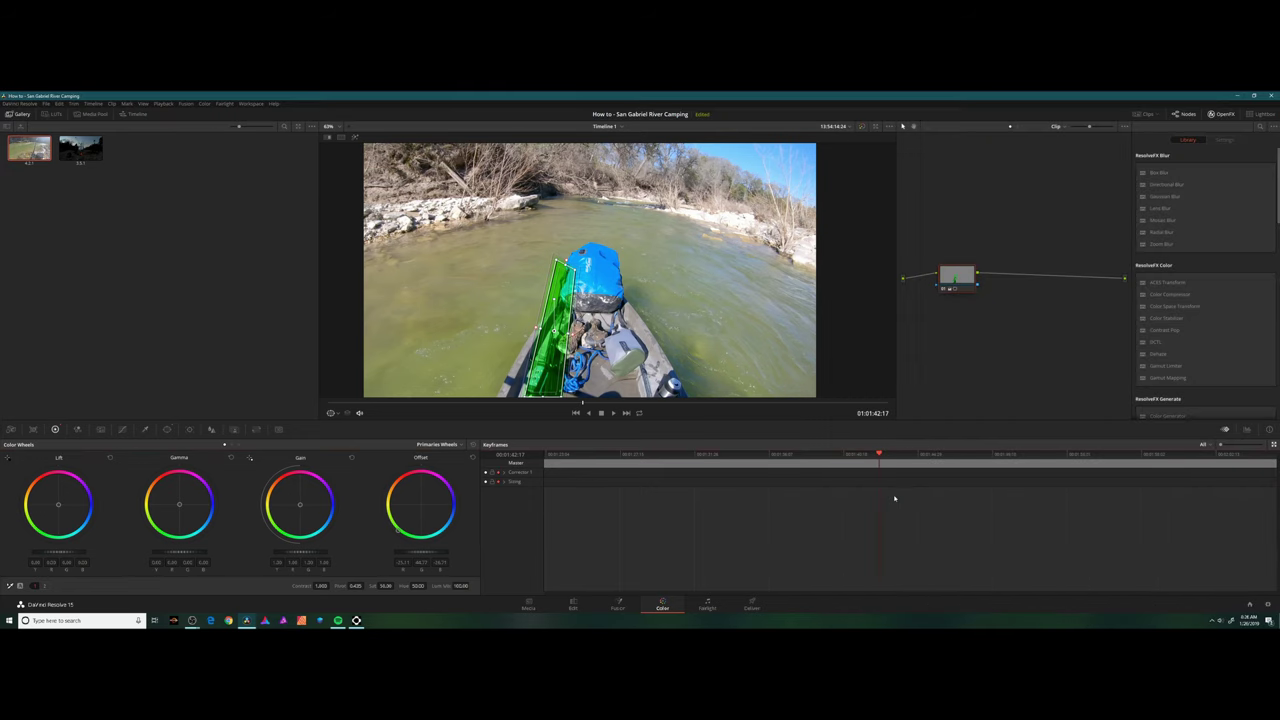
key("space")
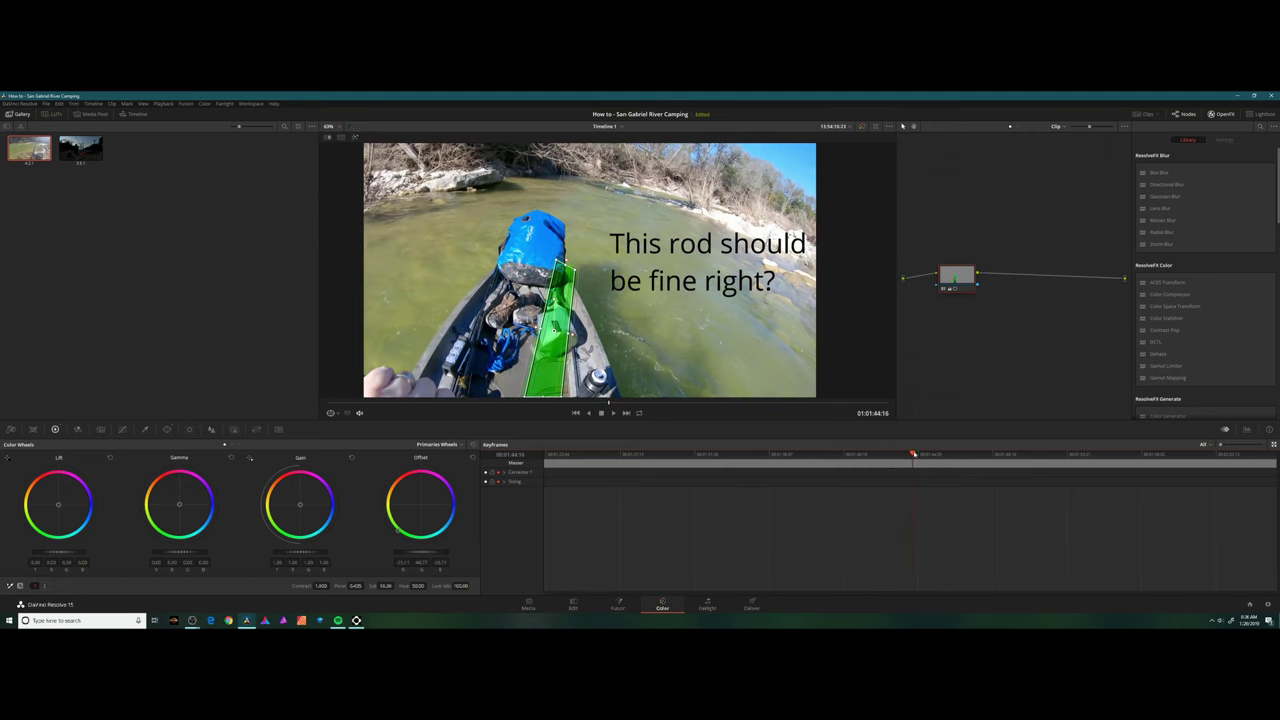
Refit the window's upper corners to the rod at 01:01:41:24 and keyframe that shape
left_click_drag(914, 455, 867, 456)
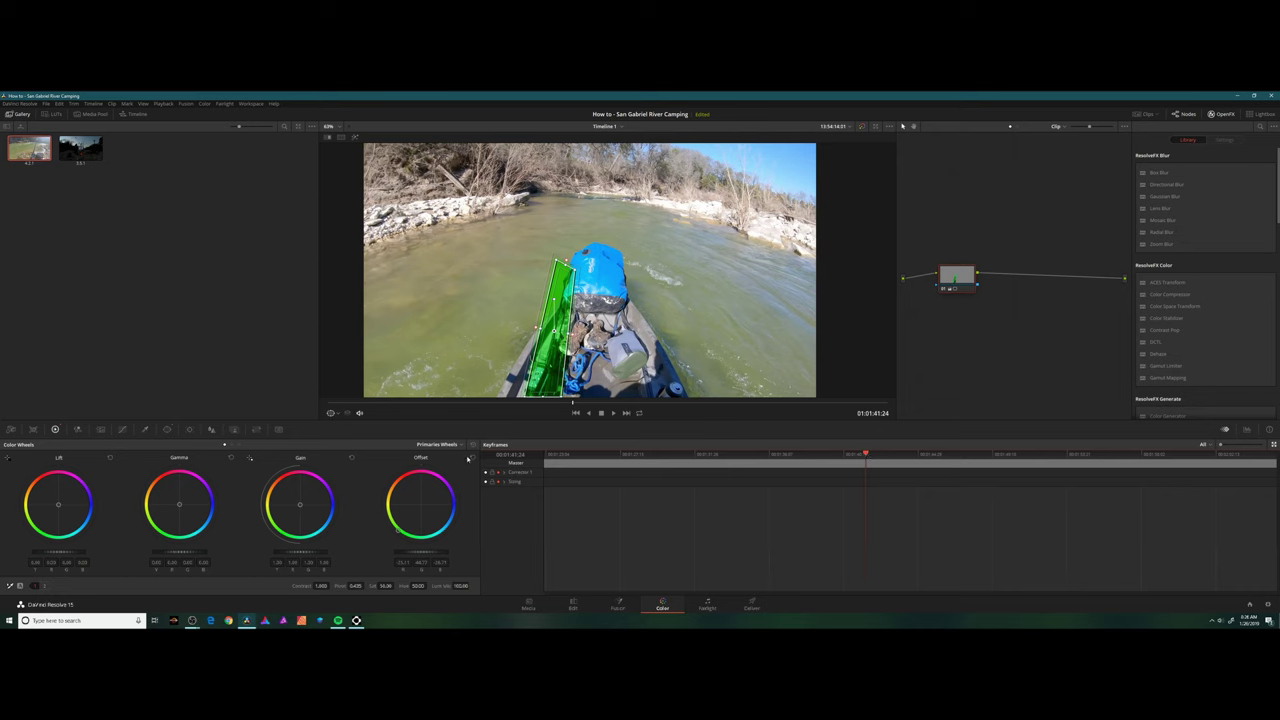
left_click(167, 429)
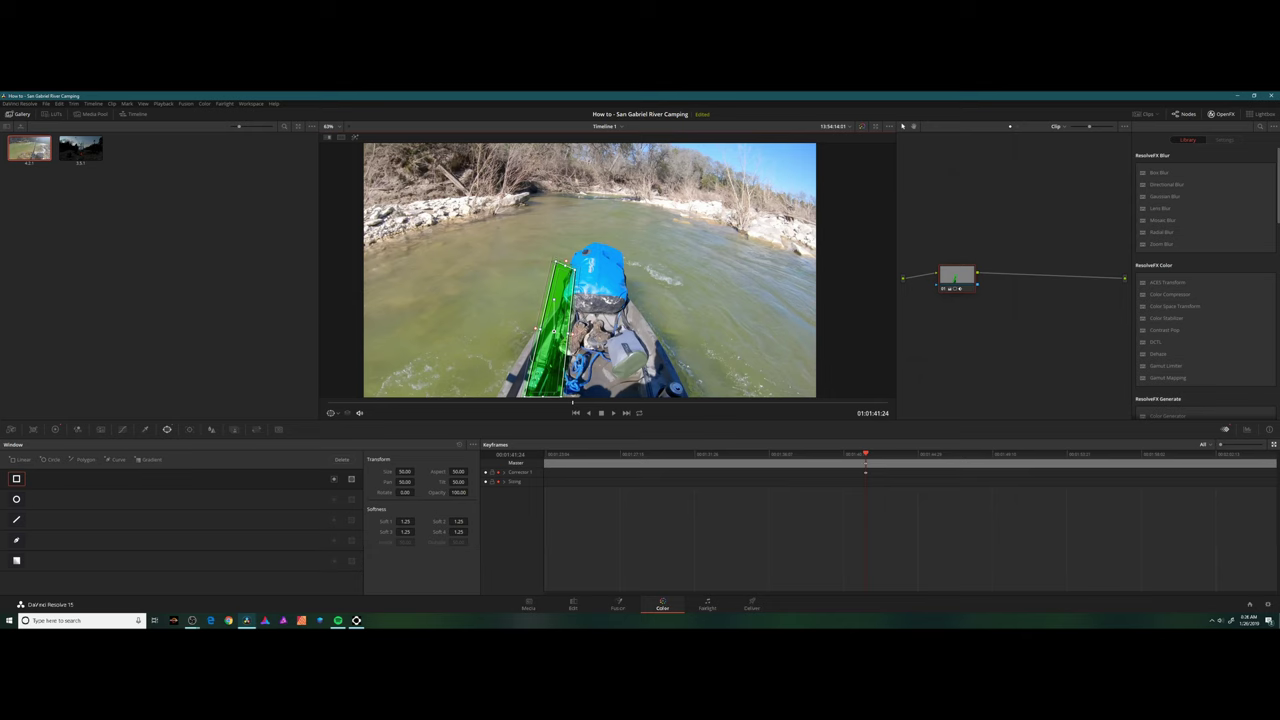
left_click_drag(577, 273, 560, 266)
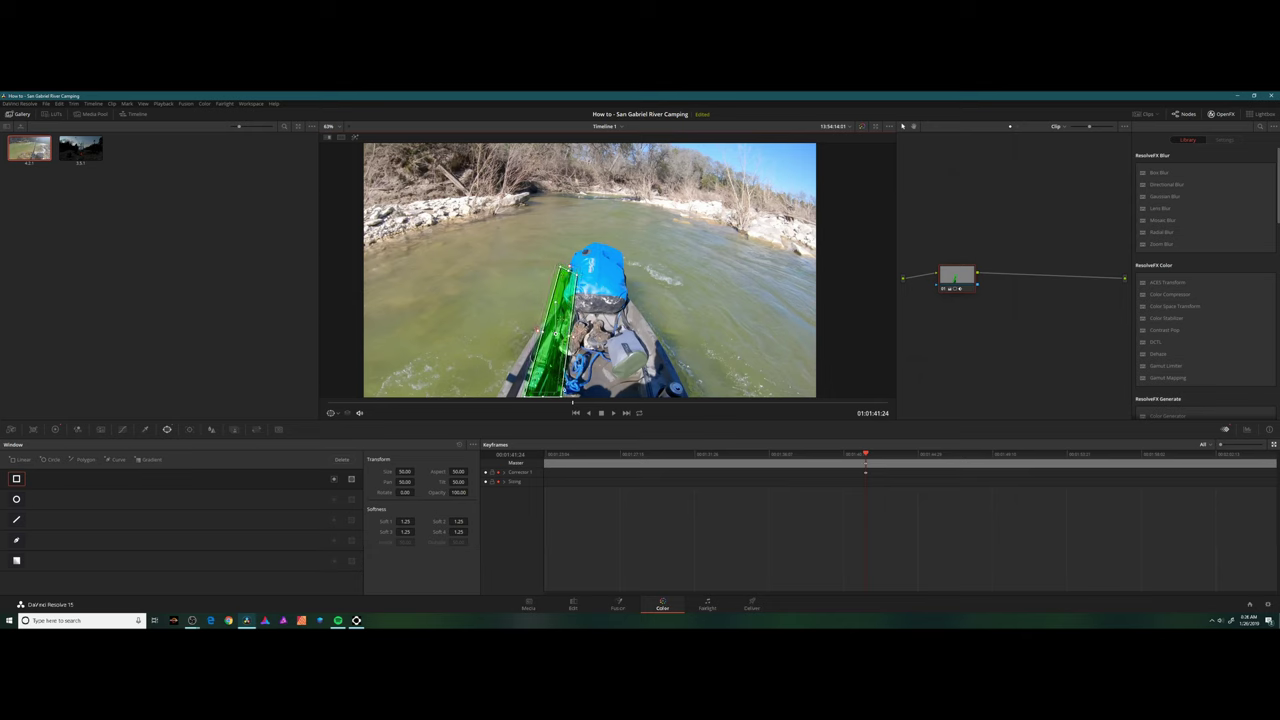
Keyframe the window by hand at 01:01:42:11 and 01:01:43:07, moving its corners to follow the rod
key("space")
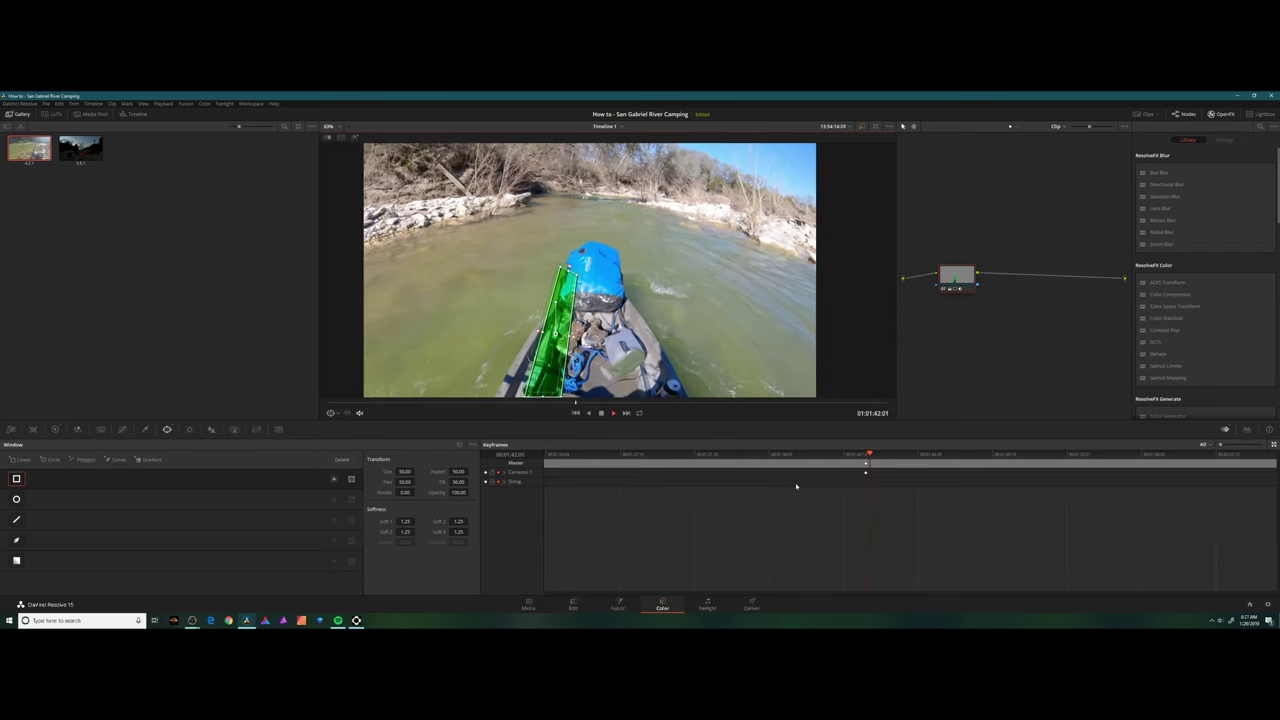
key("space")
left_click_drag(560, 266, 570, 271)
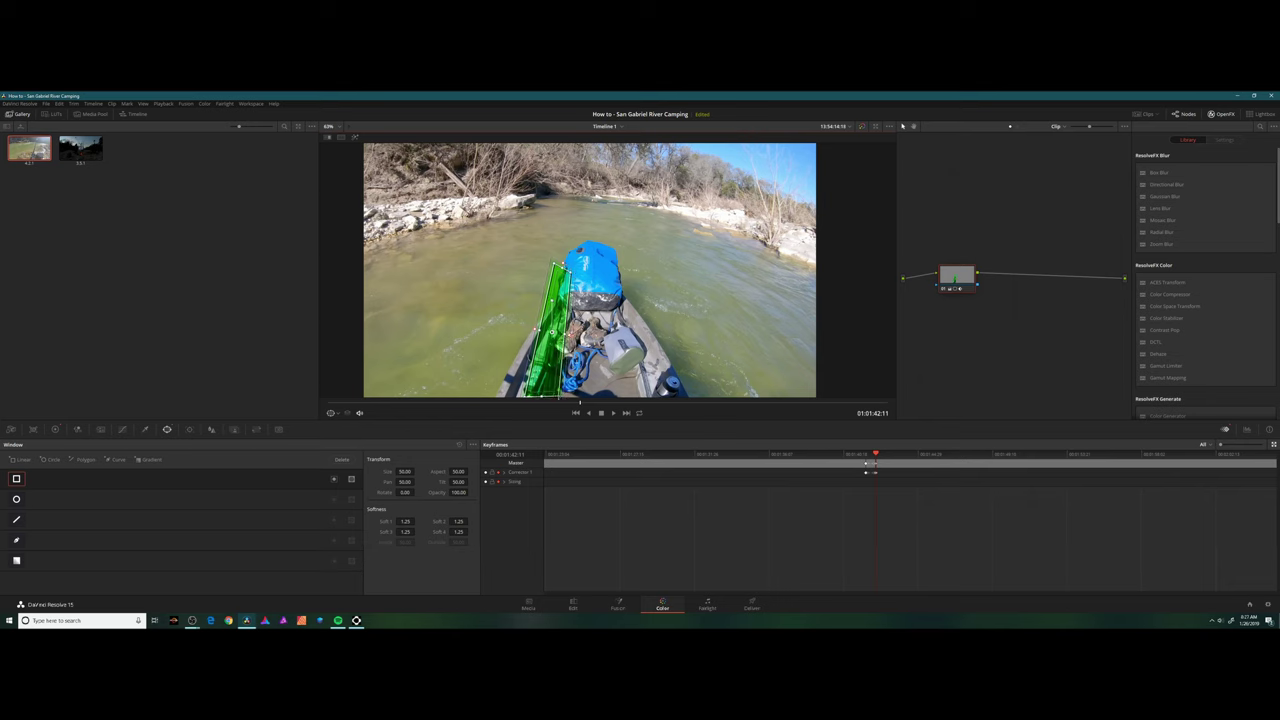
key("space")
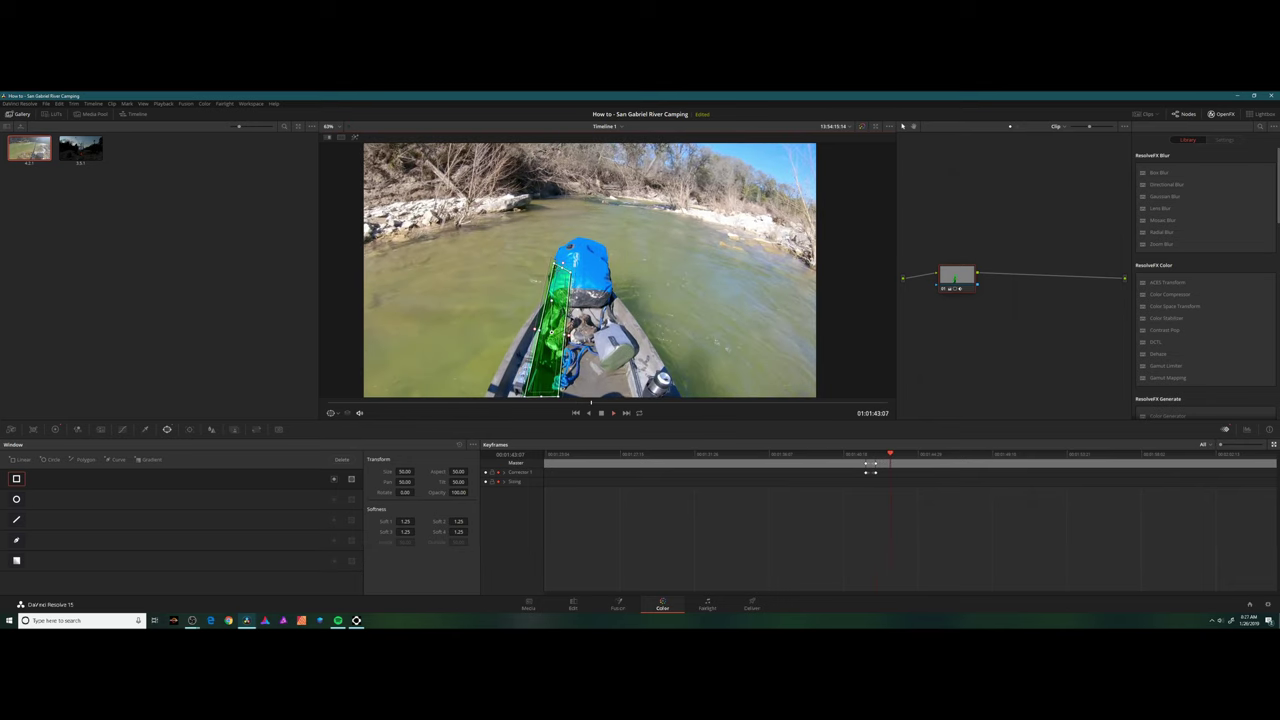
left_click_drag(555, 265, 560, 264)
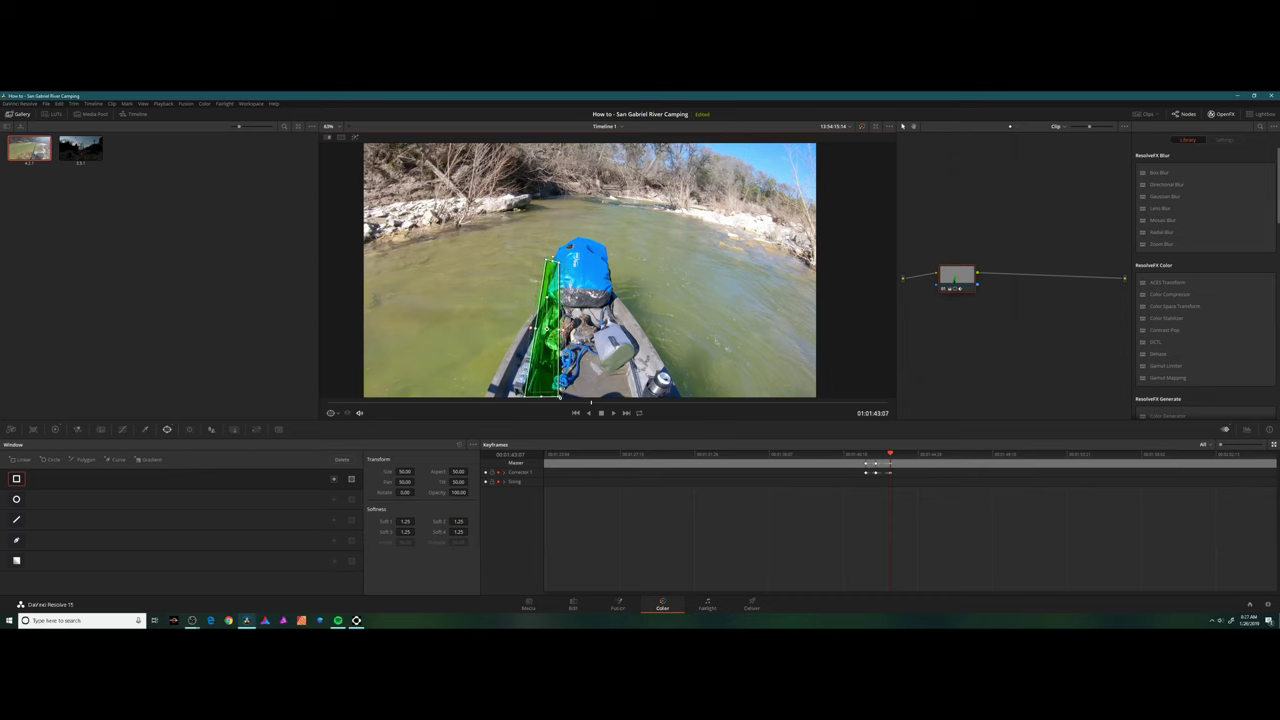
left_click_drag(559, 396, 550, 398)
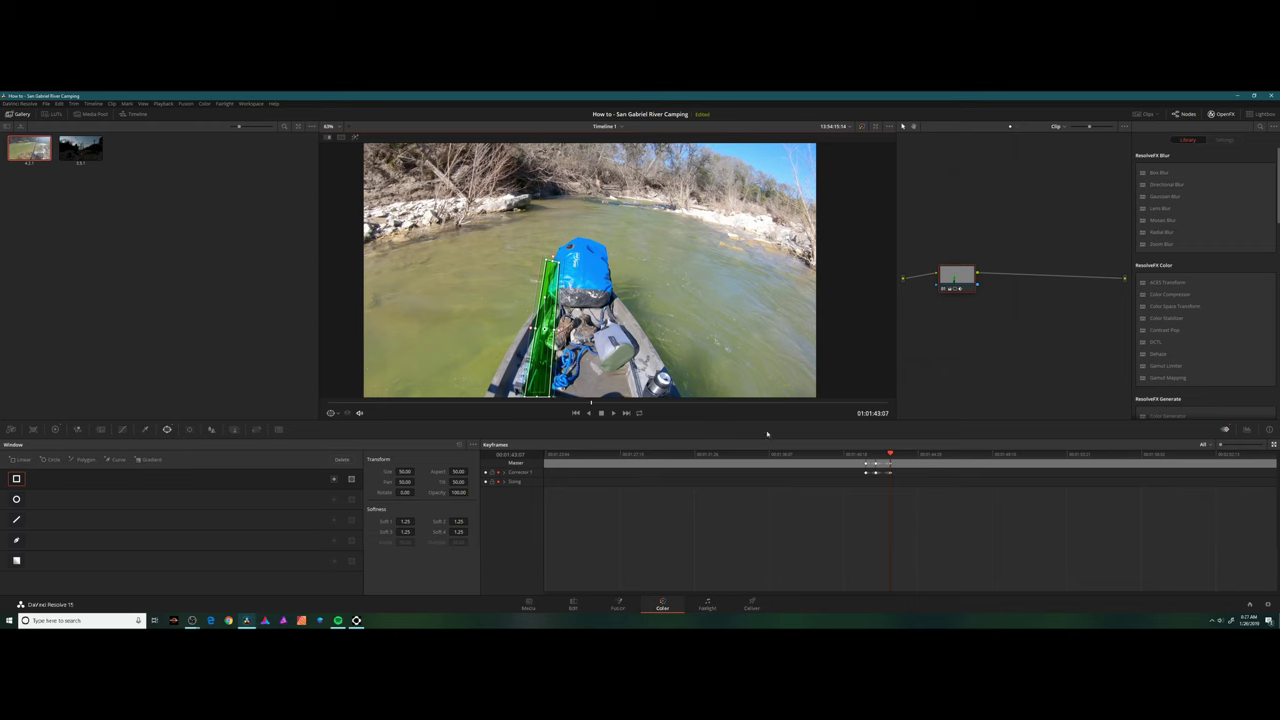
Play the clip back from the first window keyframe to check how well the green window follows the rod
left_click(864, 456)
key("space")
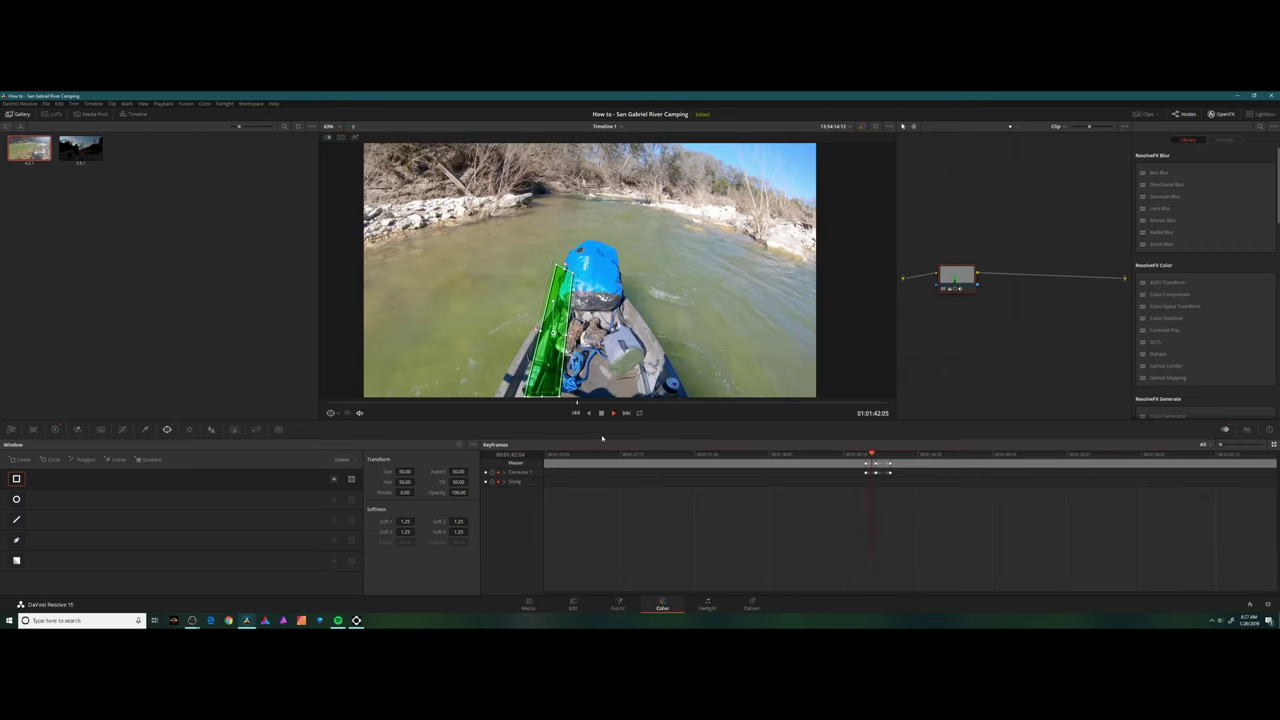
key("space")
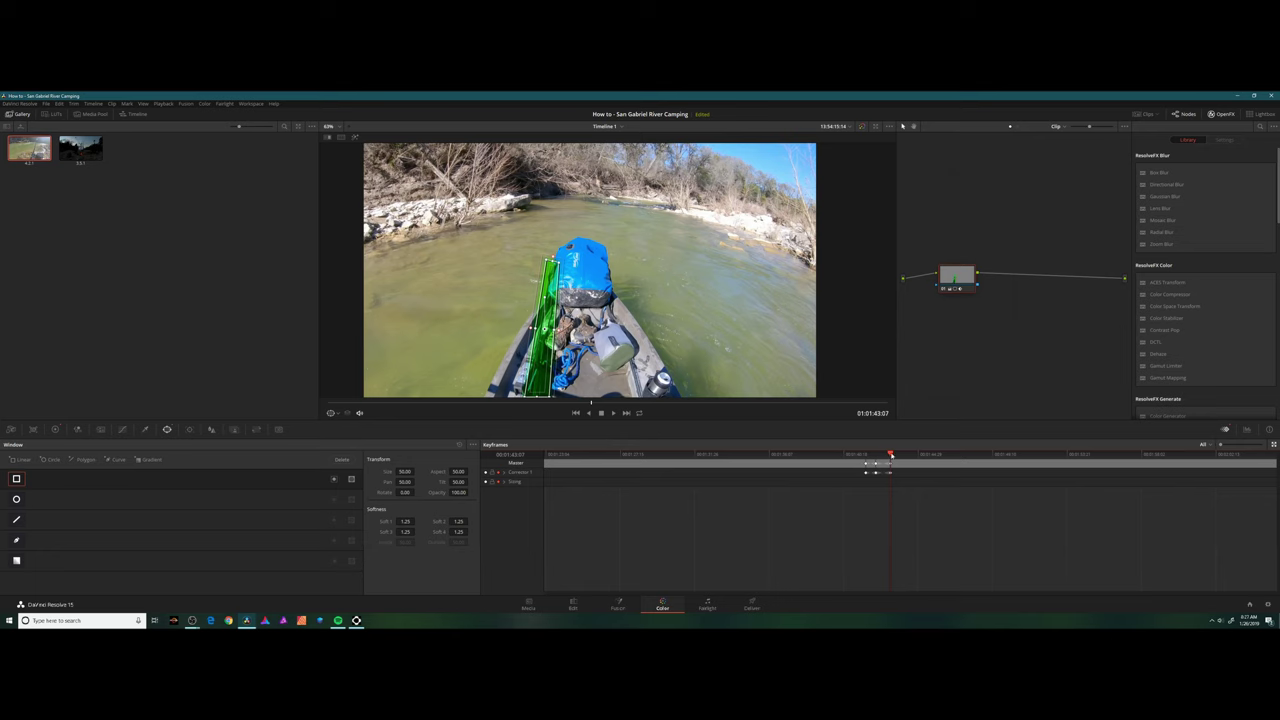
left_click_drag(892, 456, 866, 456)
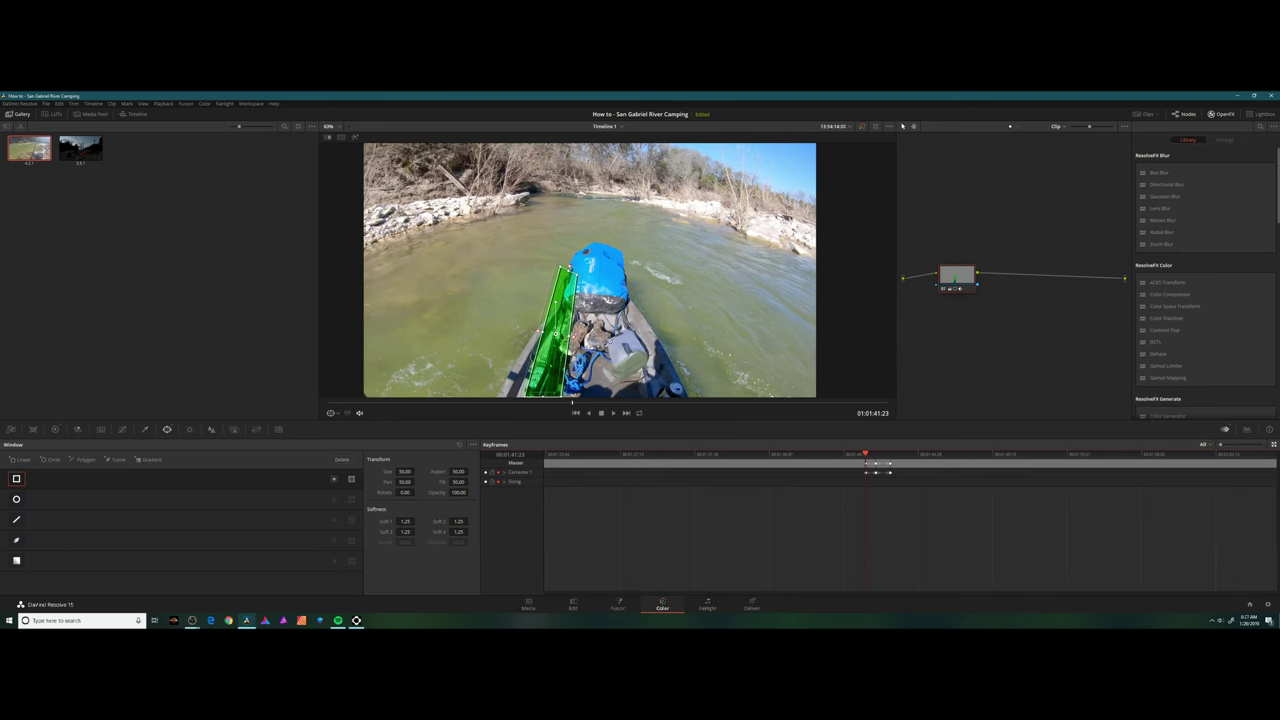
key("space")
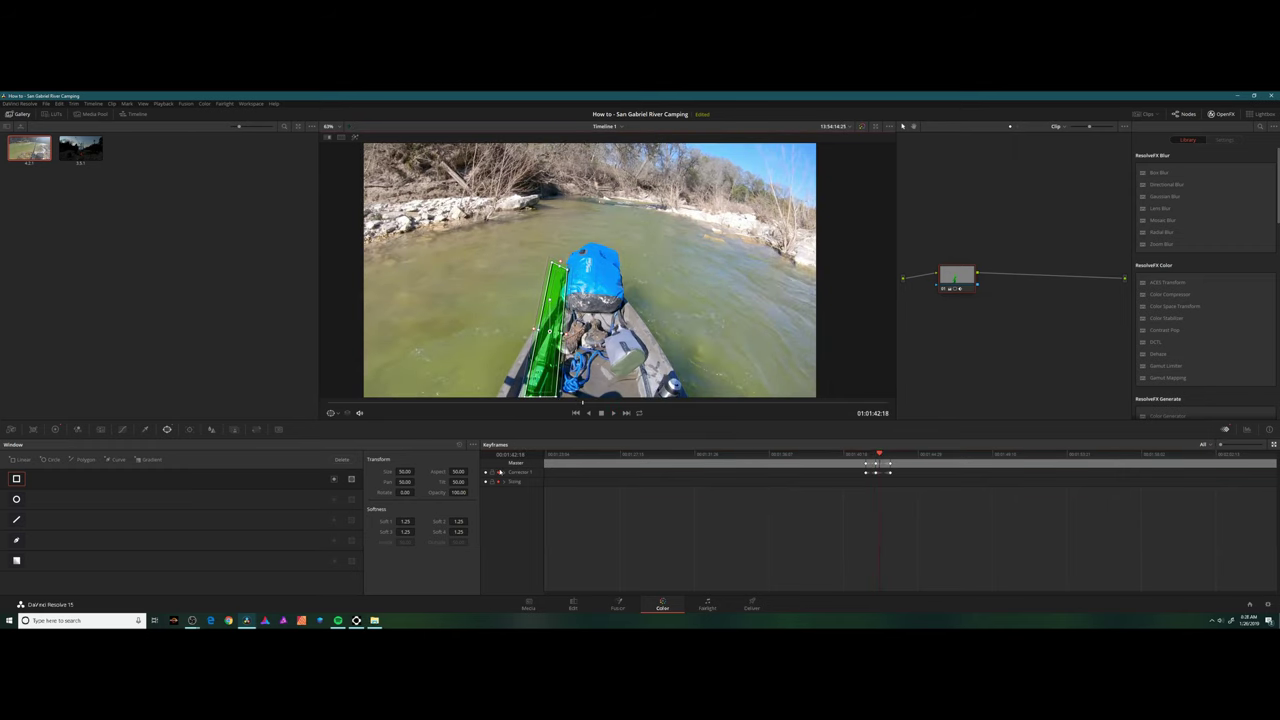
Expand the Corrector 1 keyframe track and delete all of the linear window's keyframes
left_click(504, 472)
left_click_drag(828, 466, 903, 497)
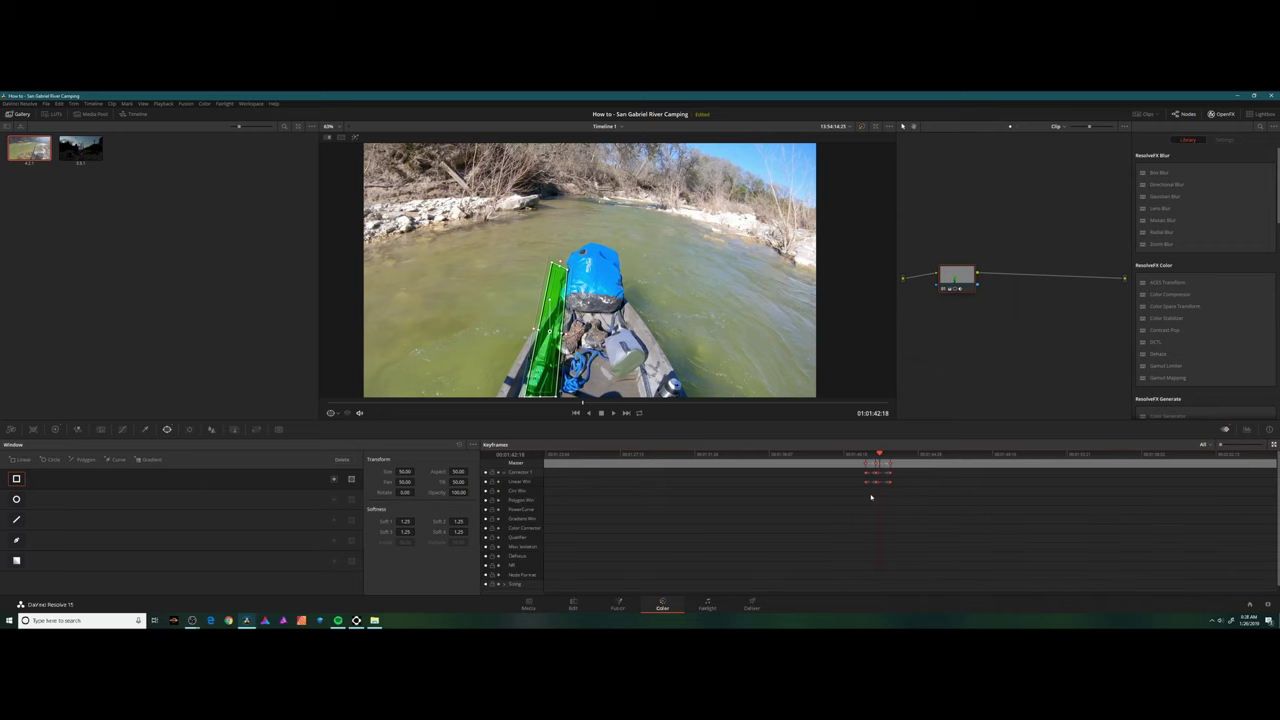
key("Delete")
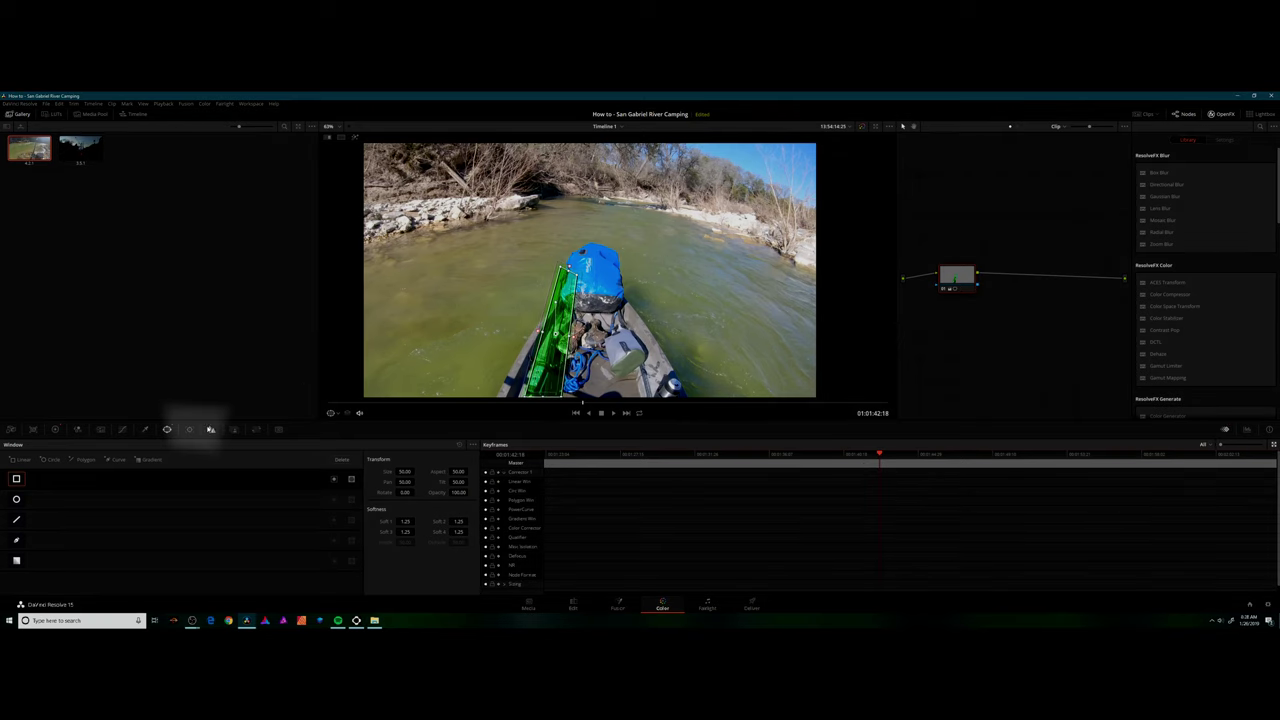
Turn on Interactive Mode in the window tracker and track the rod window forward from 01:01:41:25
left_click(190, 430)
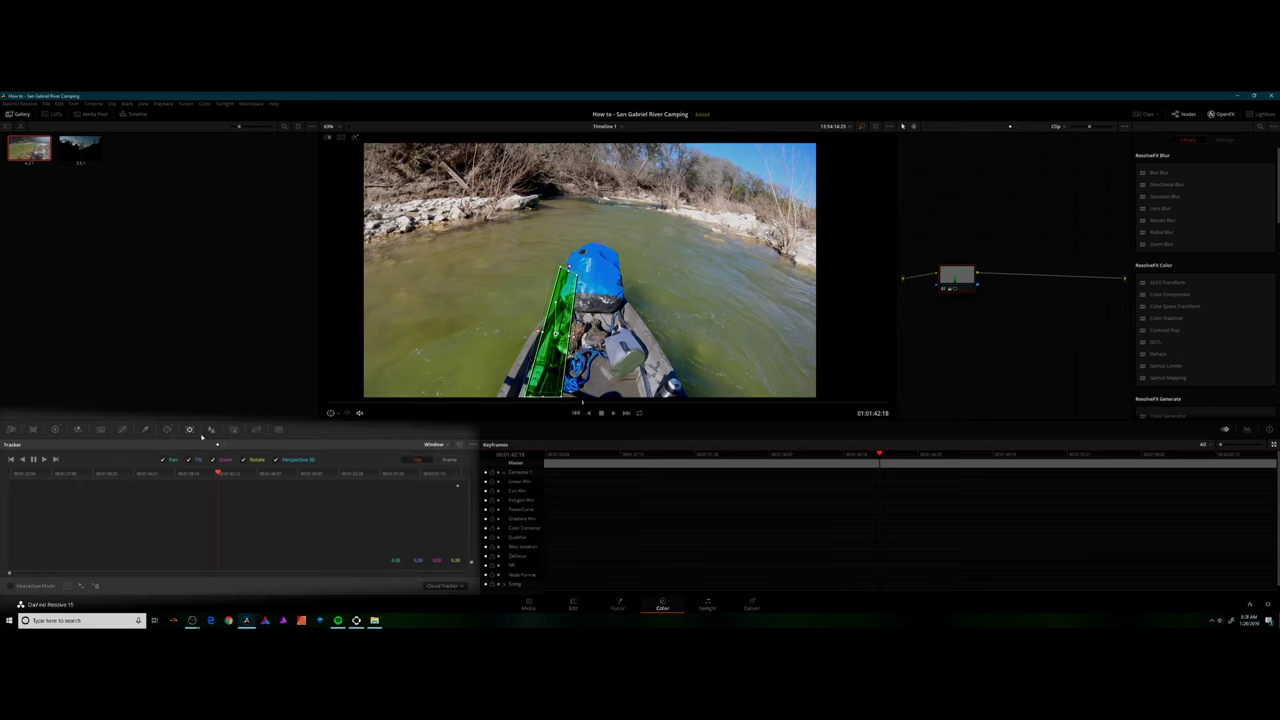
left_click(440, 447)
left_click(387, 448)
left_click_drag(219, 473, 210, 471)
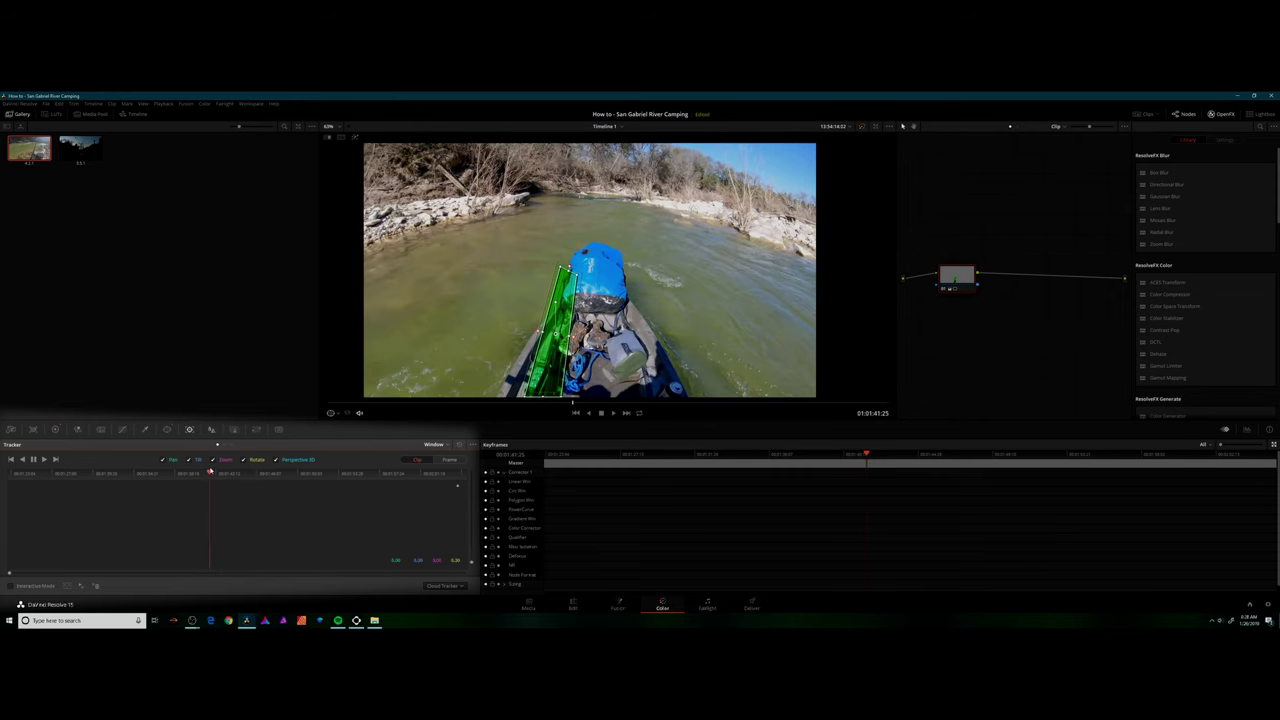
left_click(67, 588)
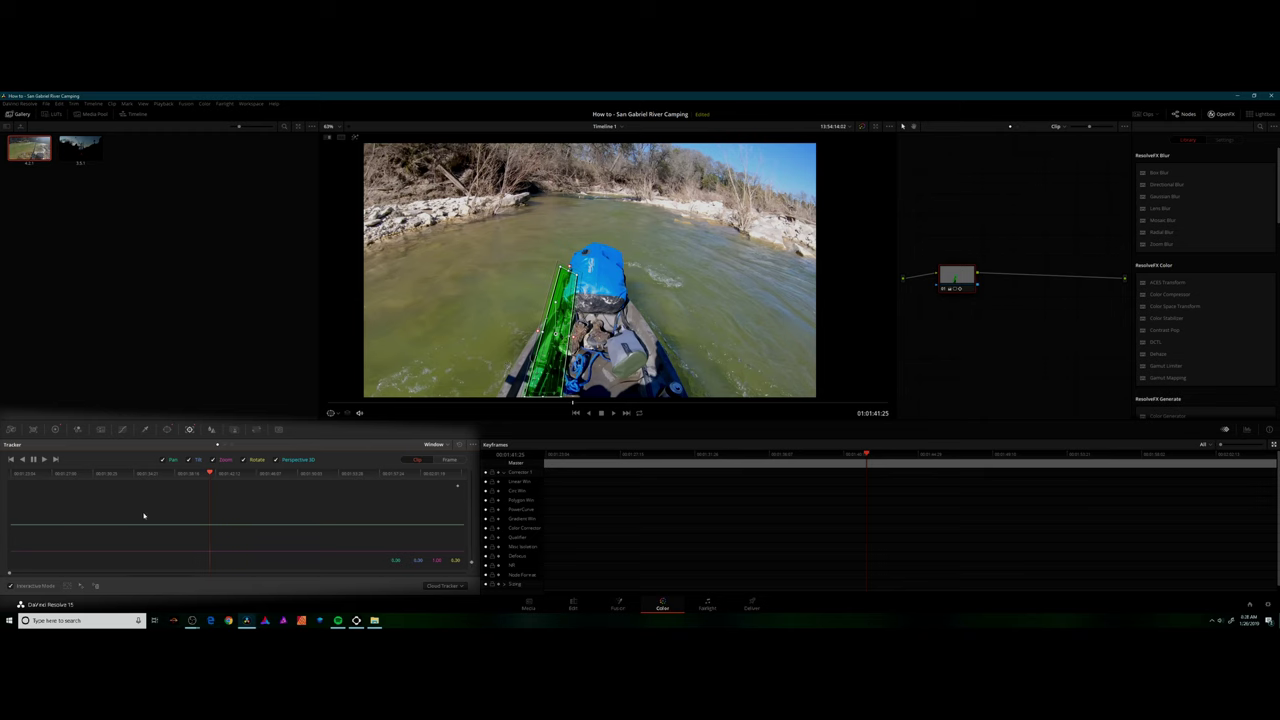
left_click(44, 460)
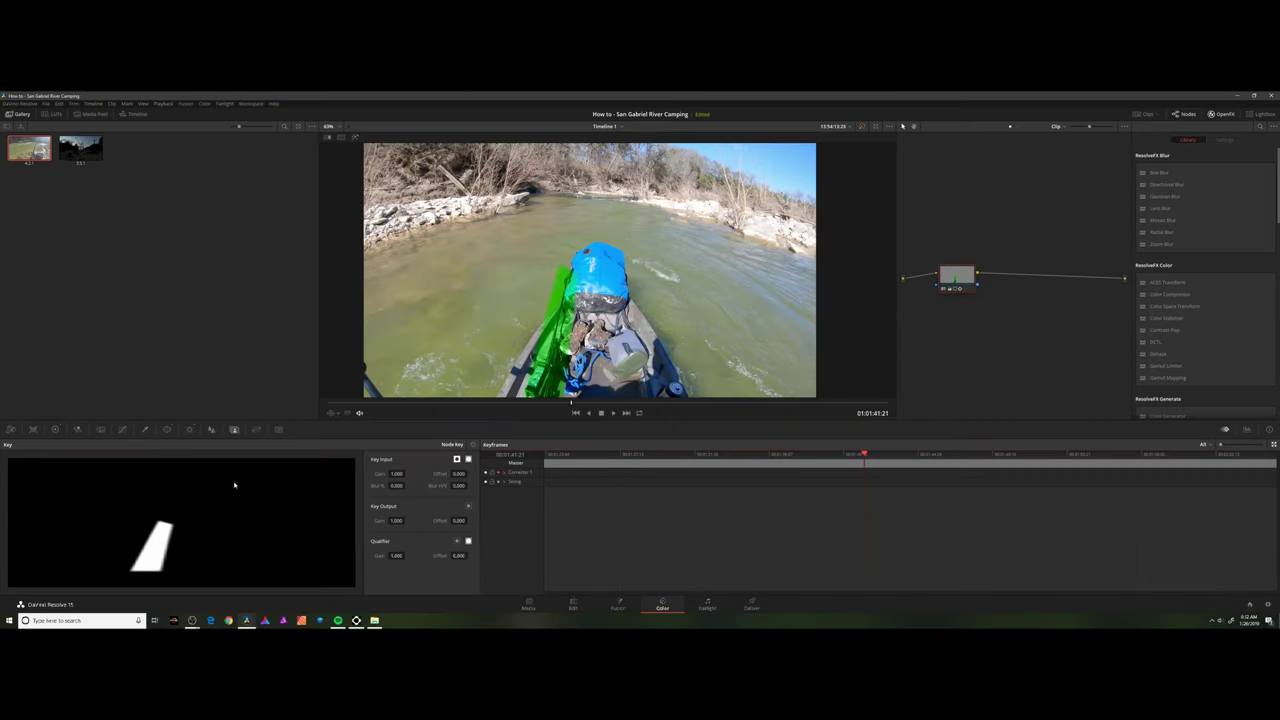
Review the window's tracking data around 01:01:41:21 and open the node's key settings
left_click(191, 430)
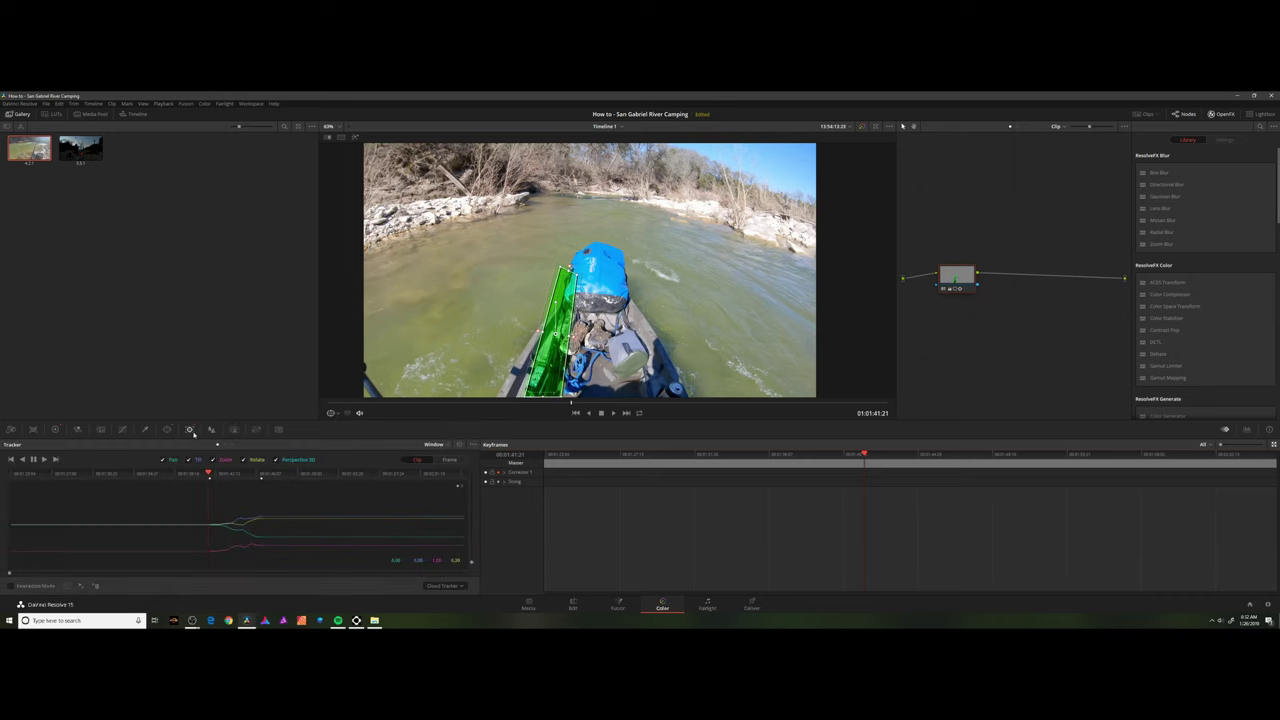
left_click_drag(209, 474, 209, 474)
left_click(235, 430)
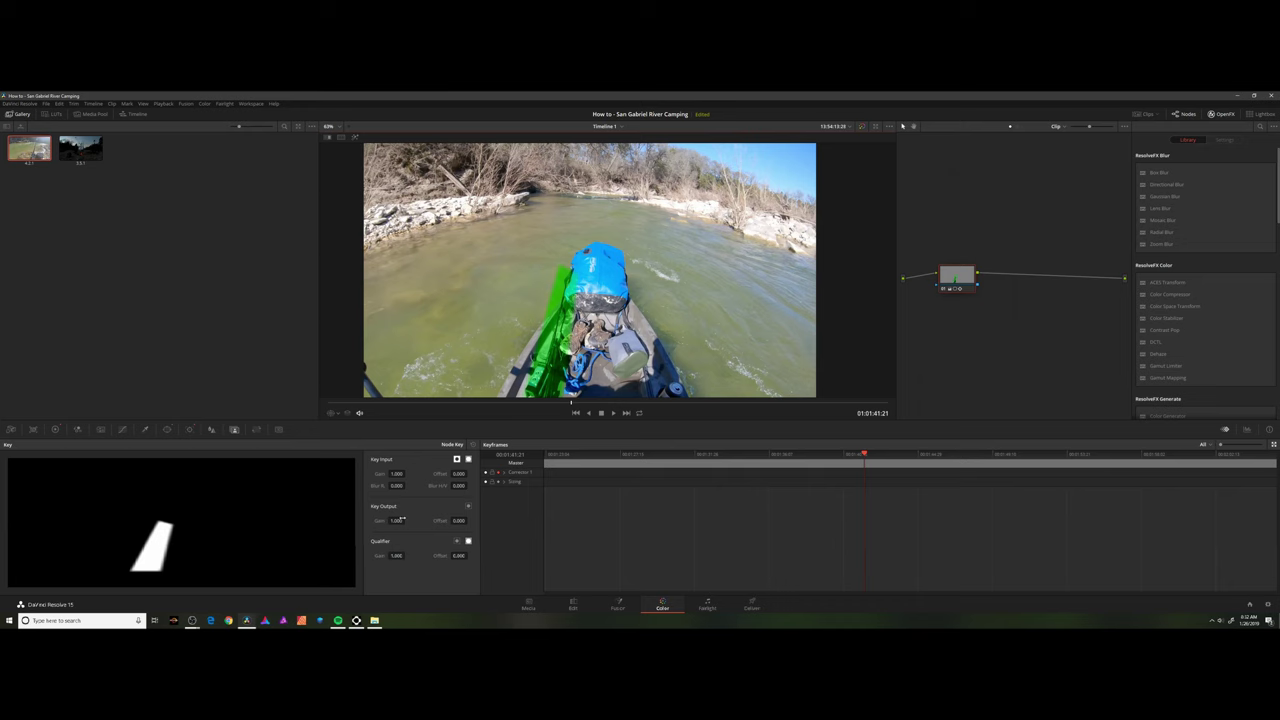
Try Key Output gain values of 0 and 2 to see how they affect the green window
left_click_drag(403, 521, 405, 521)
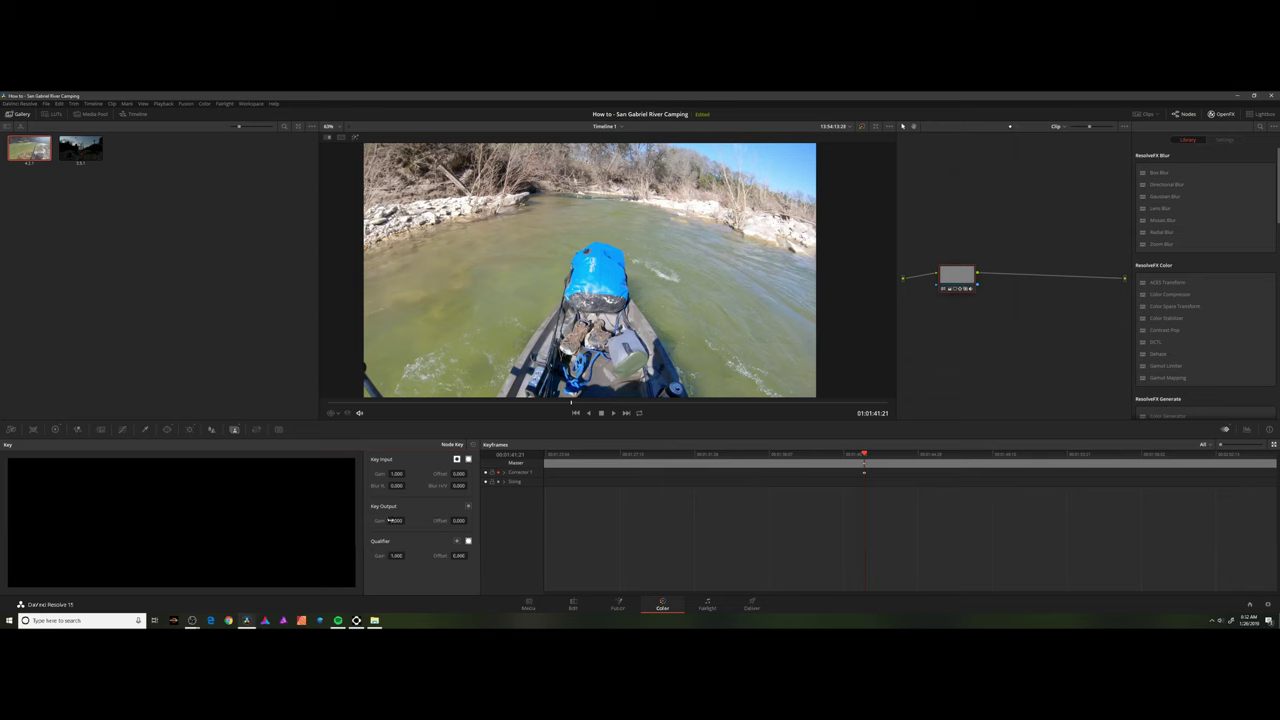
left_click_drag(391, 520, 407, 521)
right_click(790, 357)
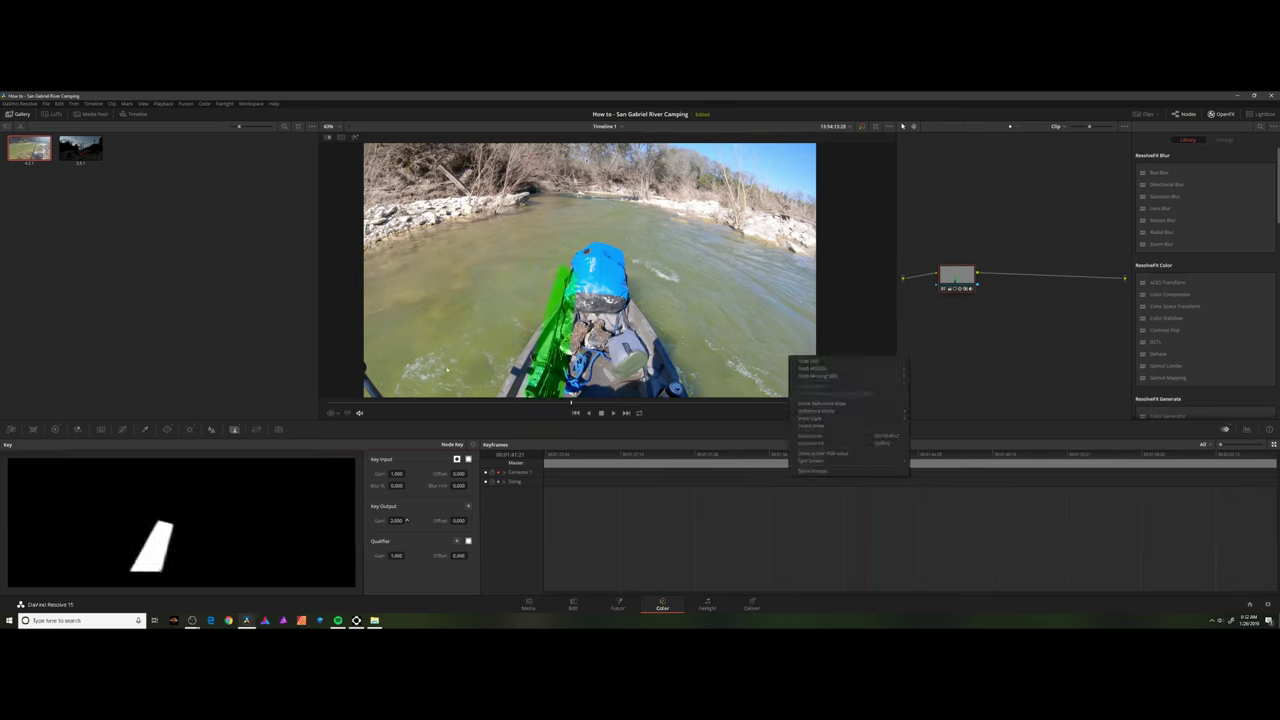
Set the Key Output gain to 1 at the 01:01:41:21 keyframe
double_click(400, 521)
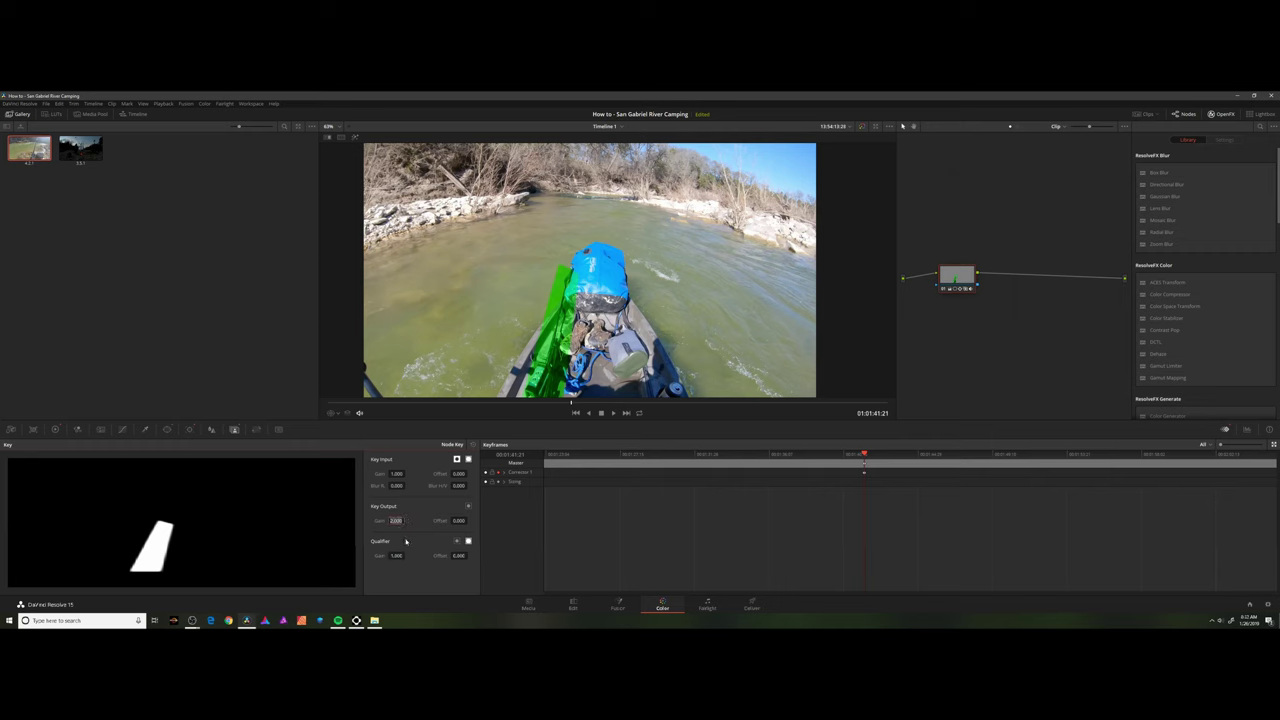
type("1")
key("Return")
Set the Key Output gain to 0 at the 01:01:41:21 keyframe
mouse_move(865, 456)
left_mouse_down()
mouse_move(539, 454)
mouse_move(865, 463)
left_mouse_up()
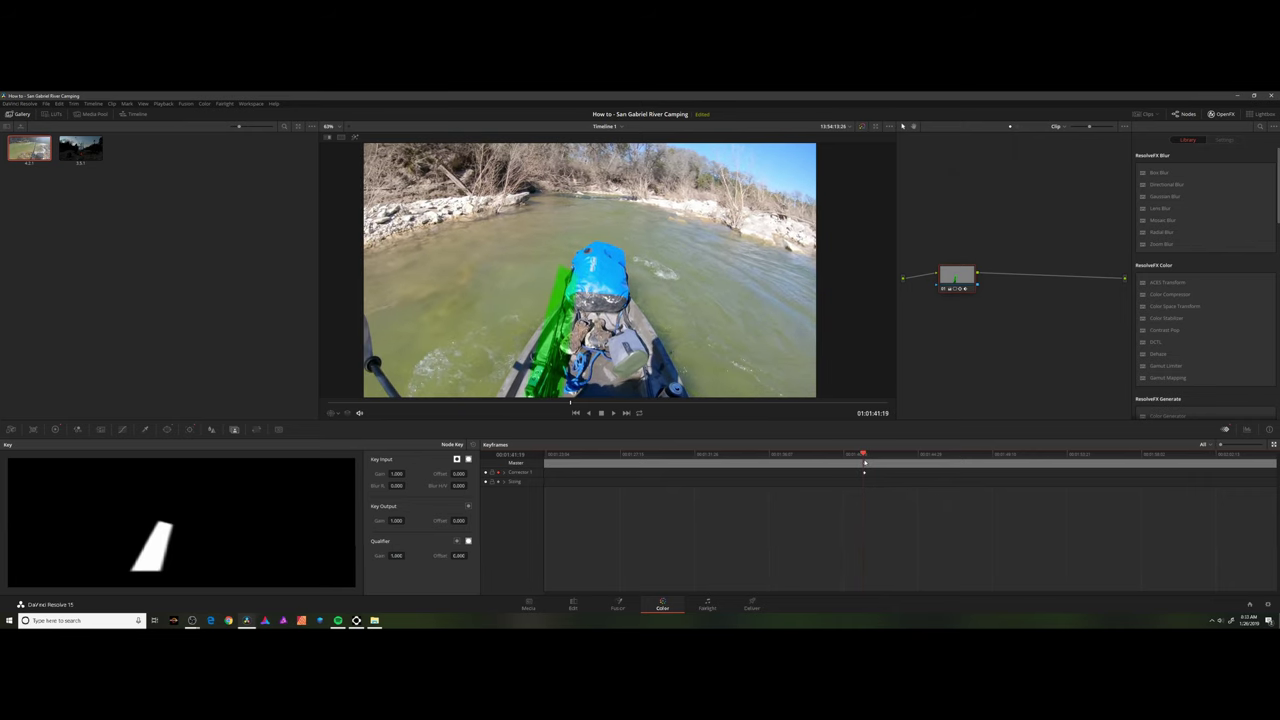
left_click_drag(865, 463, 864, 463)
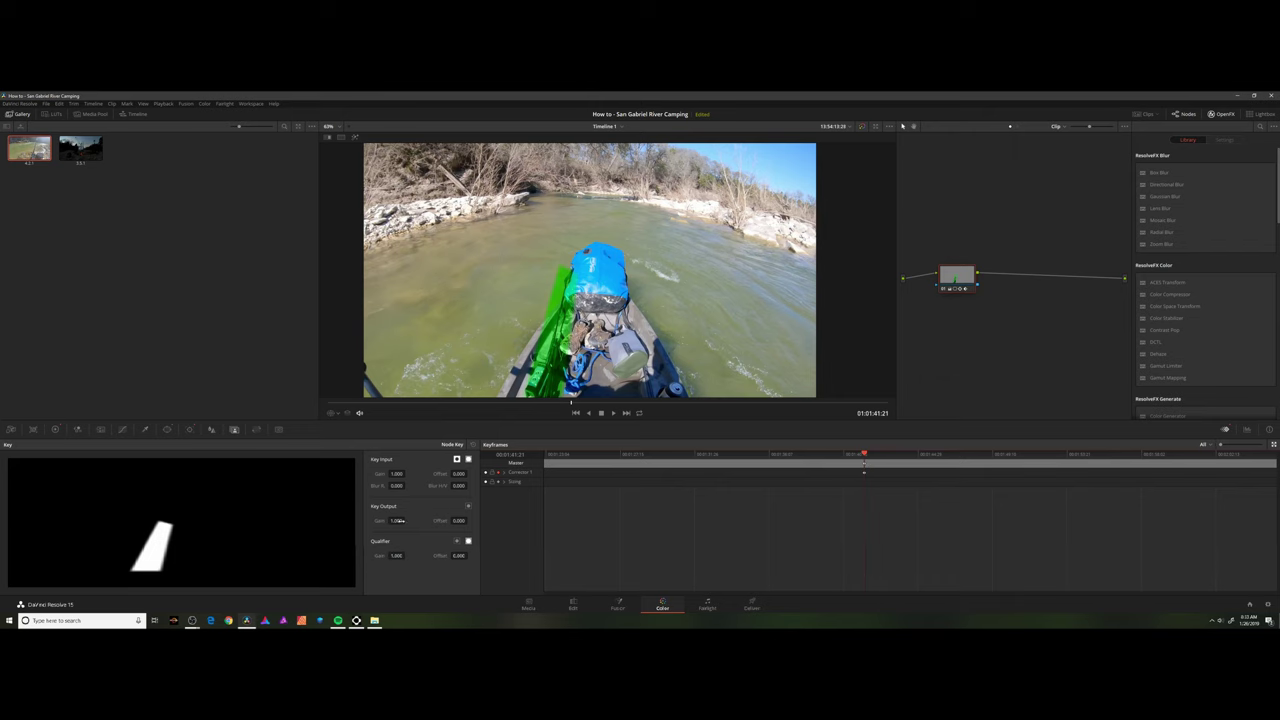
left_click_drag(401, 520, 365, 520)
Review the clip from its start at 01:01:23:04 through the gain keyframe, playing on to about 01:01:42:14
left_click(502, 458)
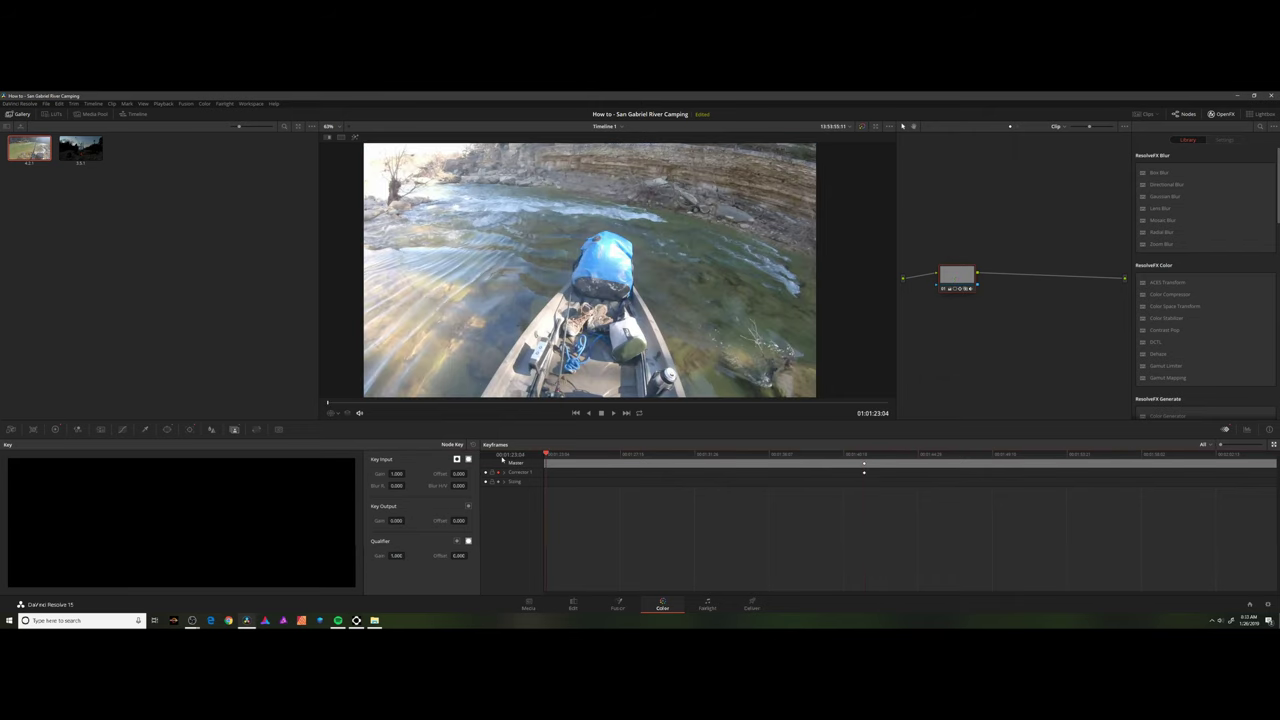
left_click_drag(531, 458, 867, 455)
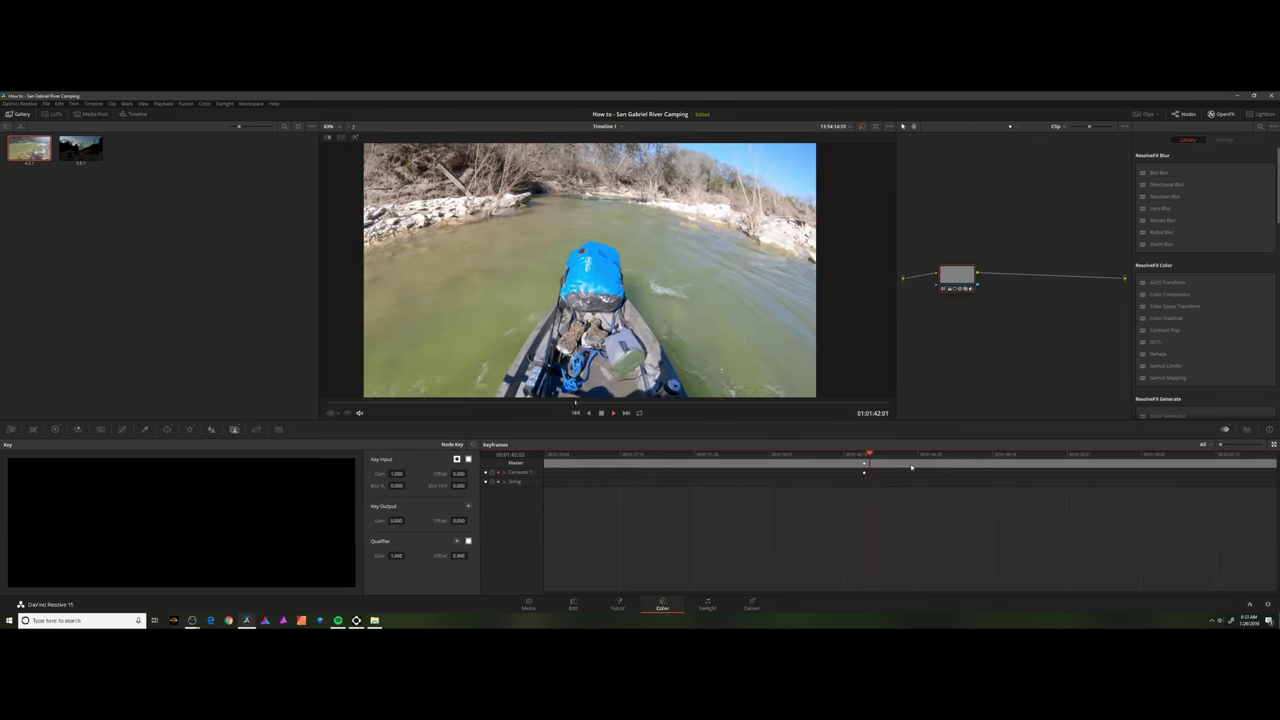
key("space")
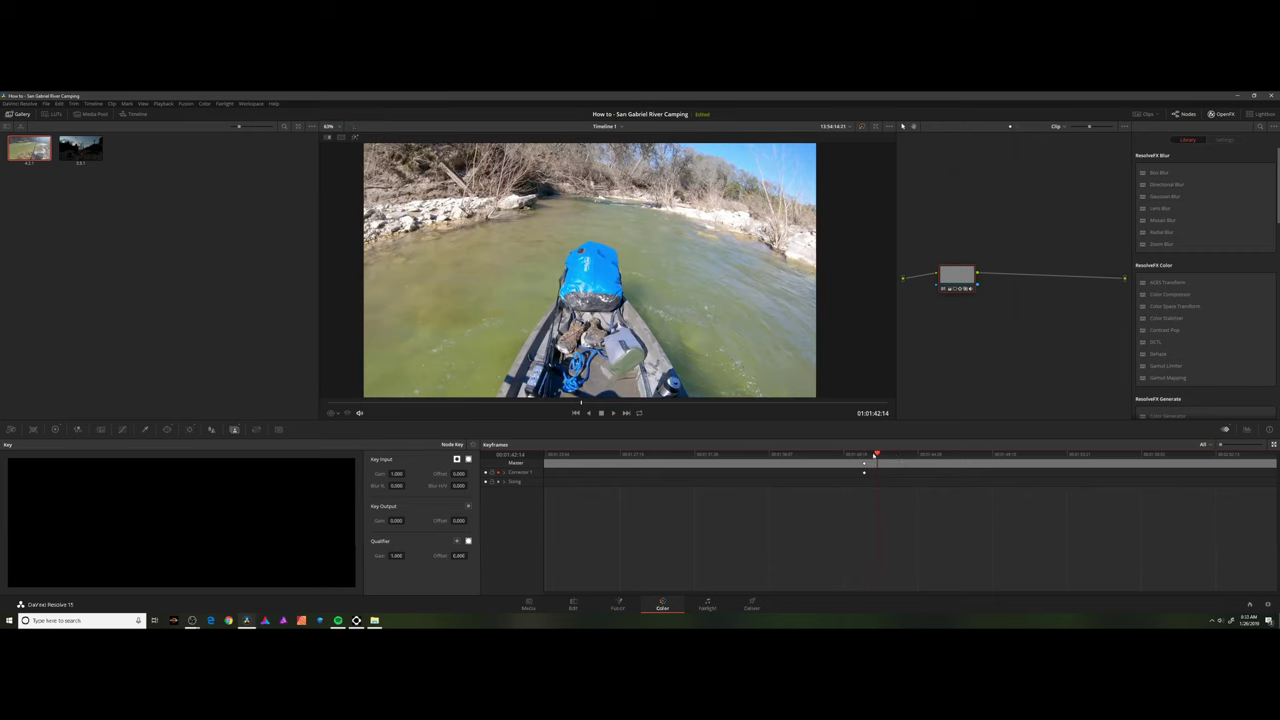
Keyframe the Key Output gain at 1.016 on 01:01:41:22 and at 0 on 01:01:46:11
left_click_drag(877, 455, 866, 454)
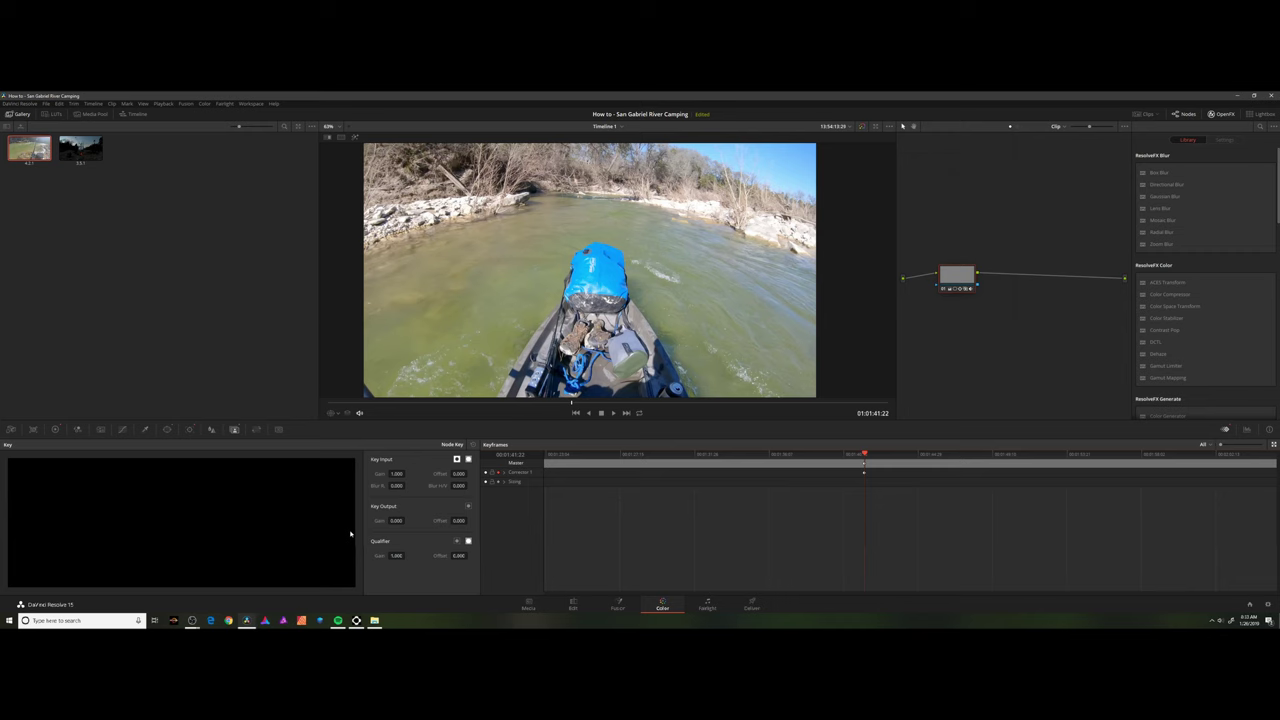
left_click_drag(390, 520, 407, 521)
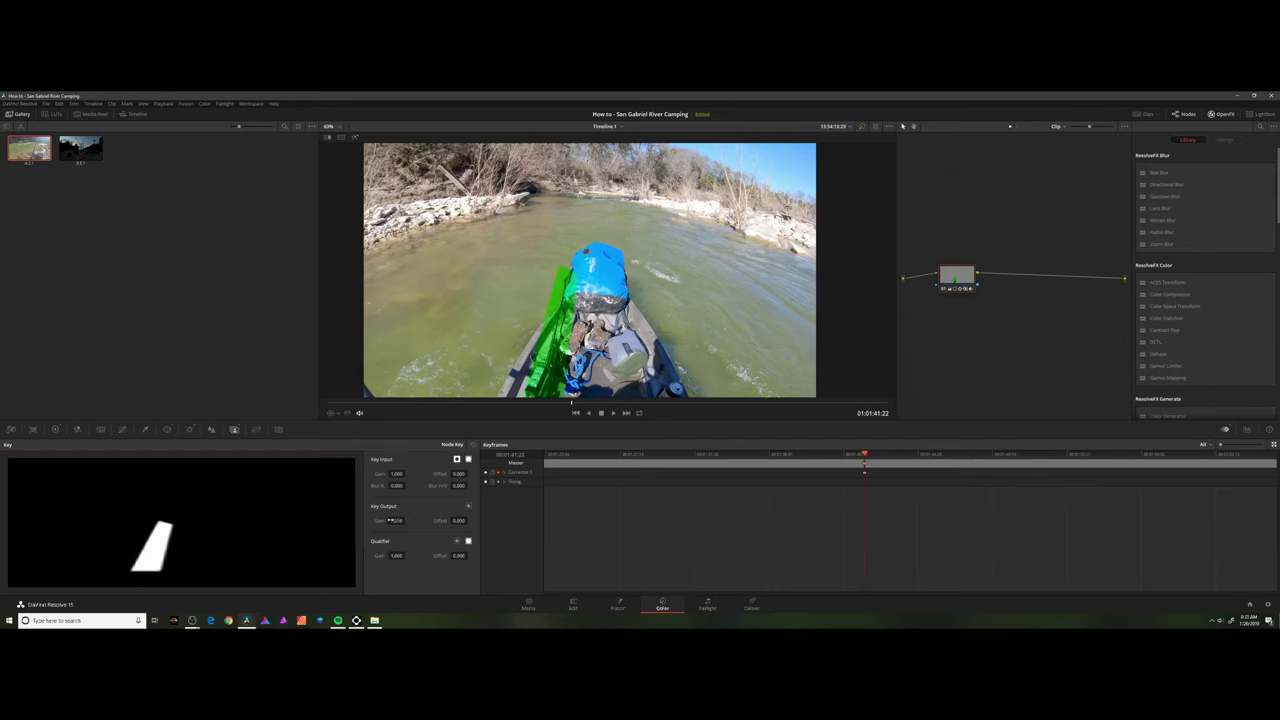
left_click_drag(863, 457, 944, 453)
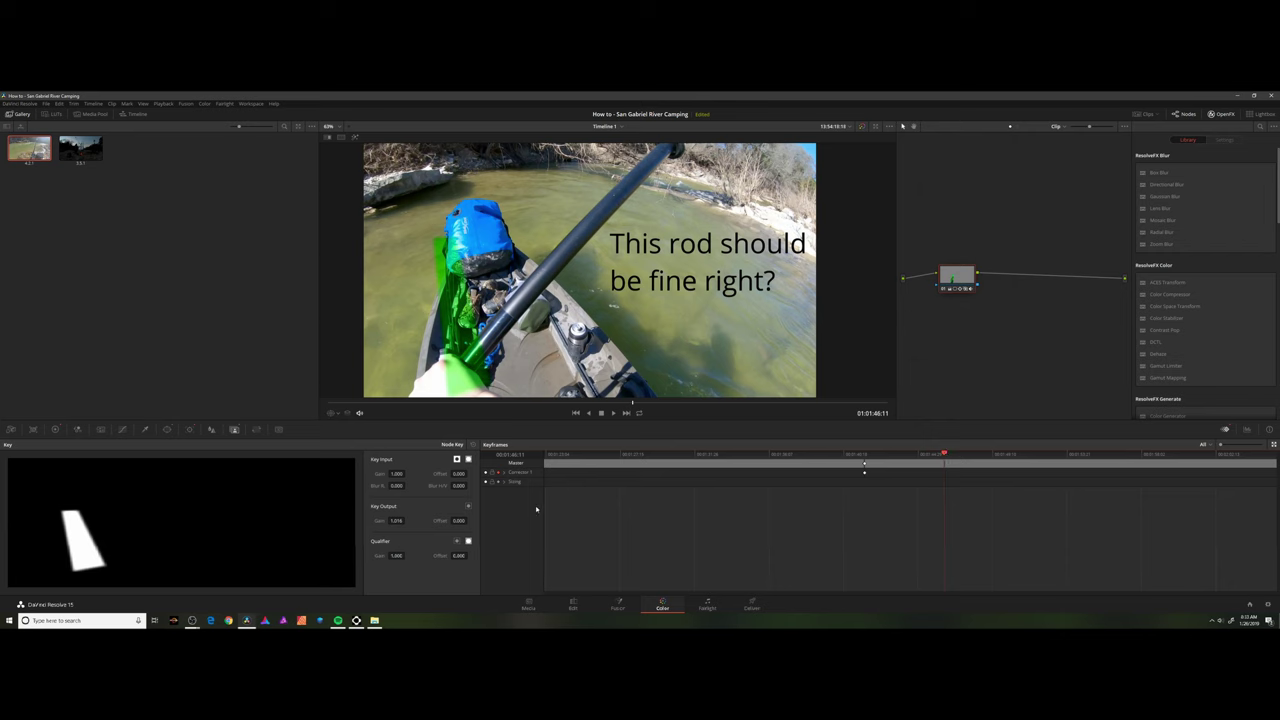
left_click_drag(403, 520, 399, 520)
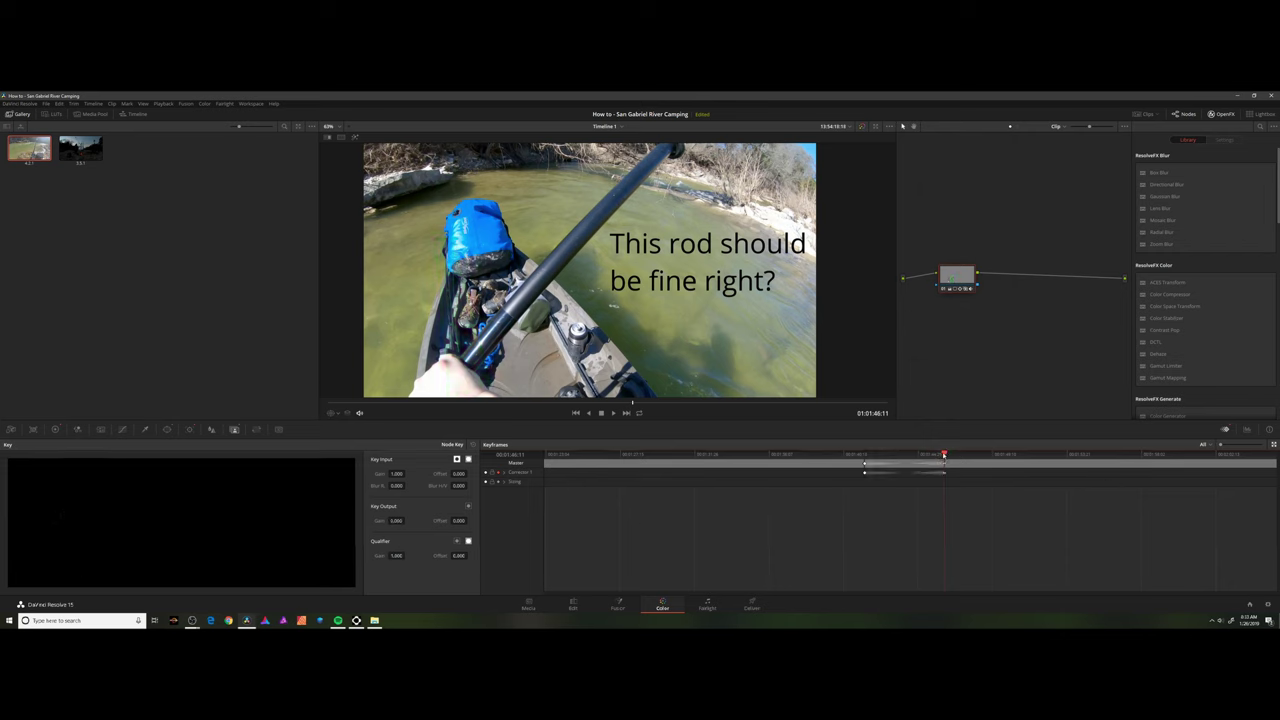
Check the green highlight's visibility before, between and after the gain keyframes around 01:01:41:22 and 01:01:46:11
left_click_drag(944, 456, 945, 454)
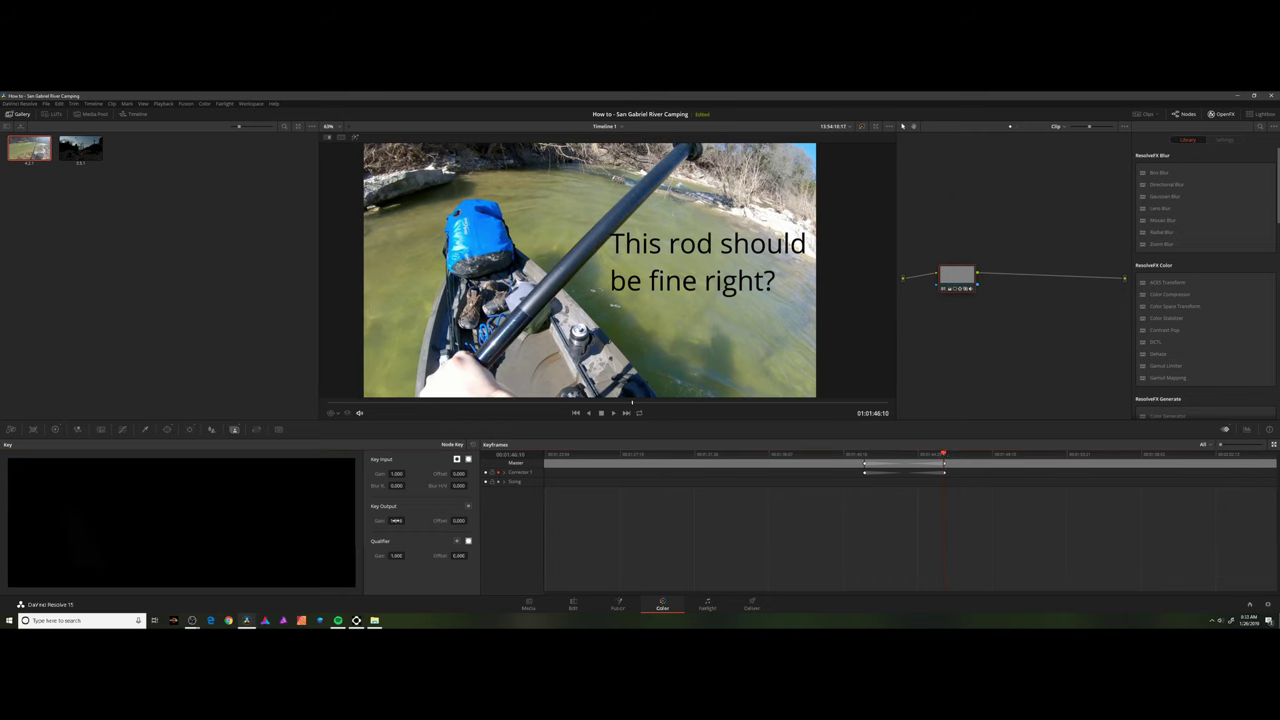
left_click_drag(945, 454, 823, 454)
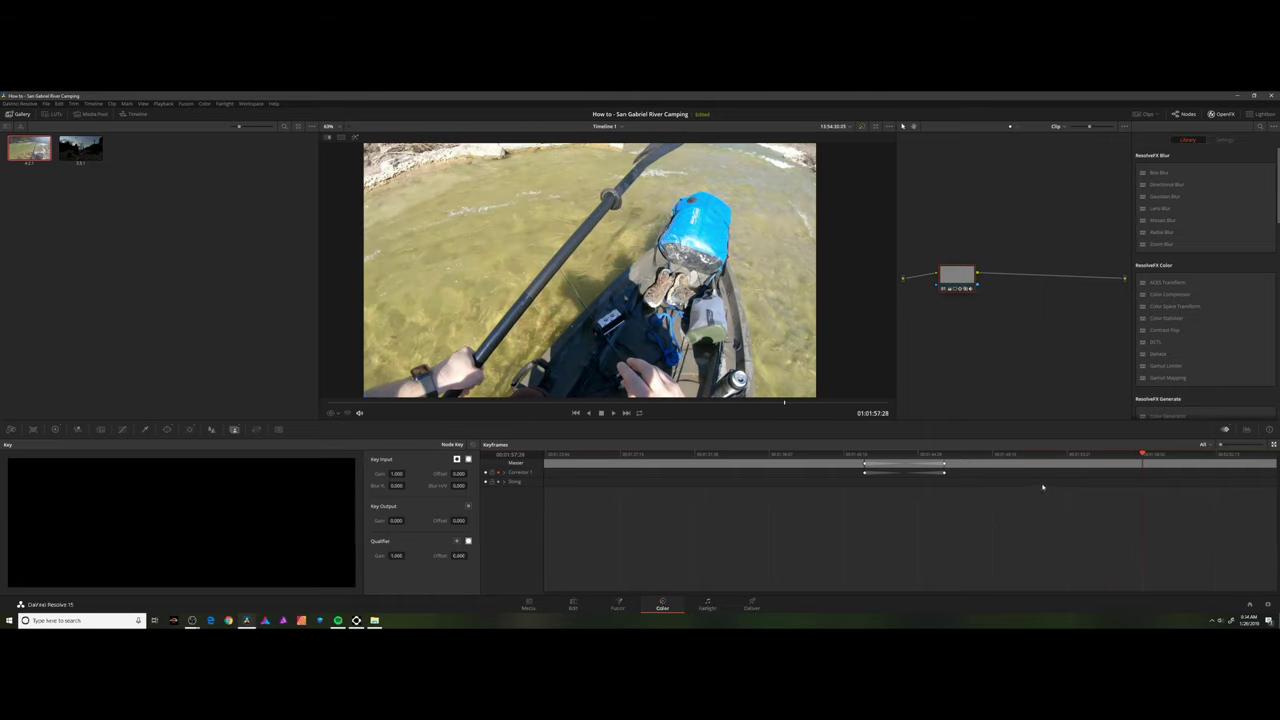
left_click_drag(1143, 454, 945, 453)
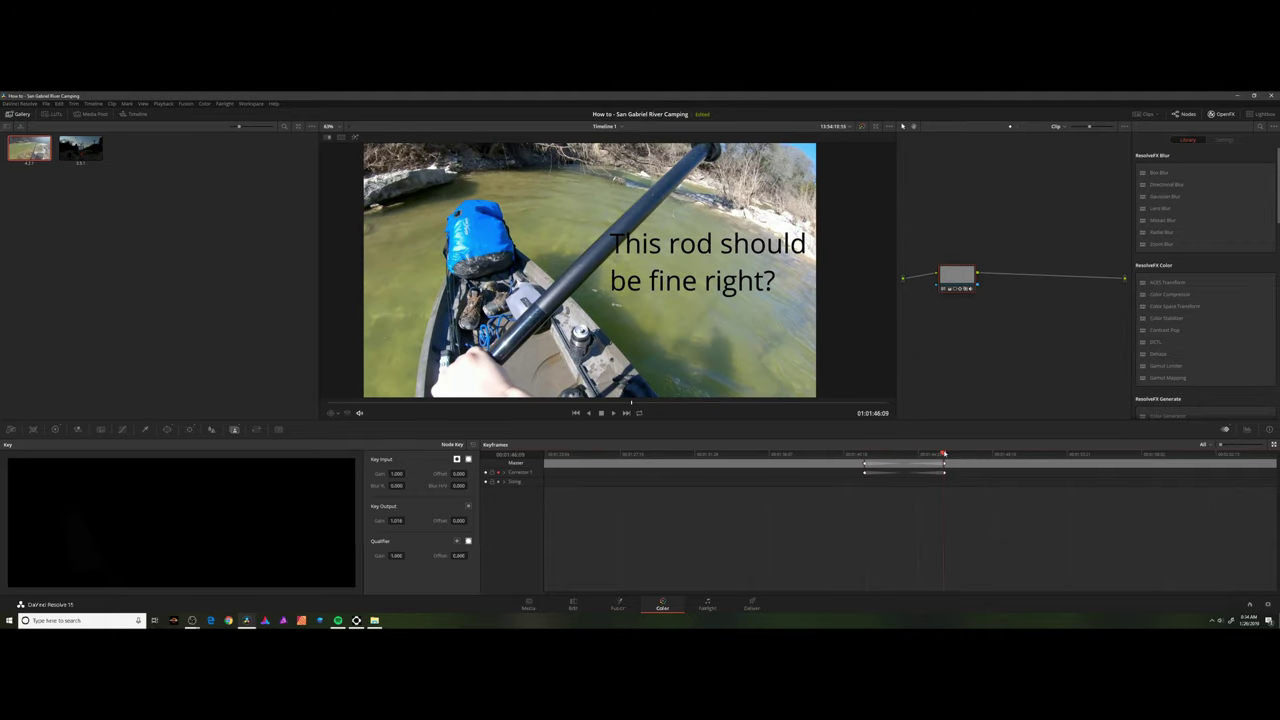
mouse_move(866, 453)
left_mouse_down()
mouse_move(946, 452)
mouse_move(863, 452)
left_mouse_up()
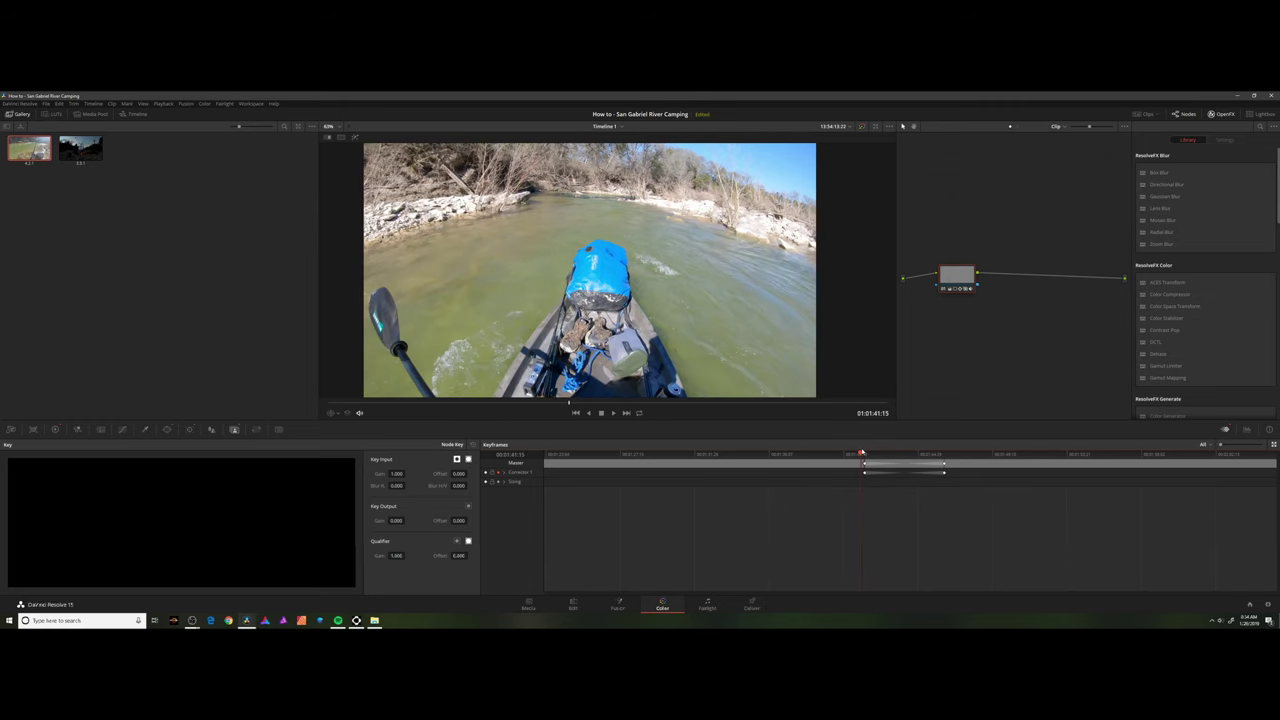